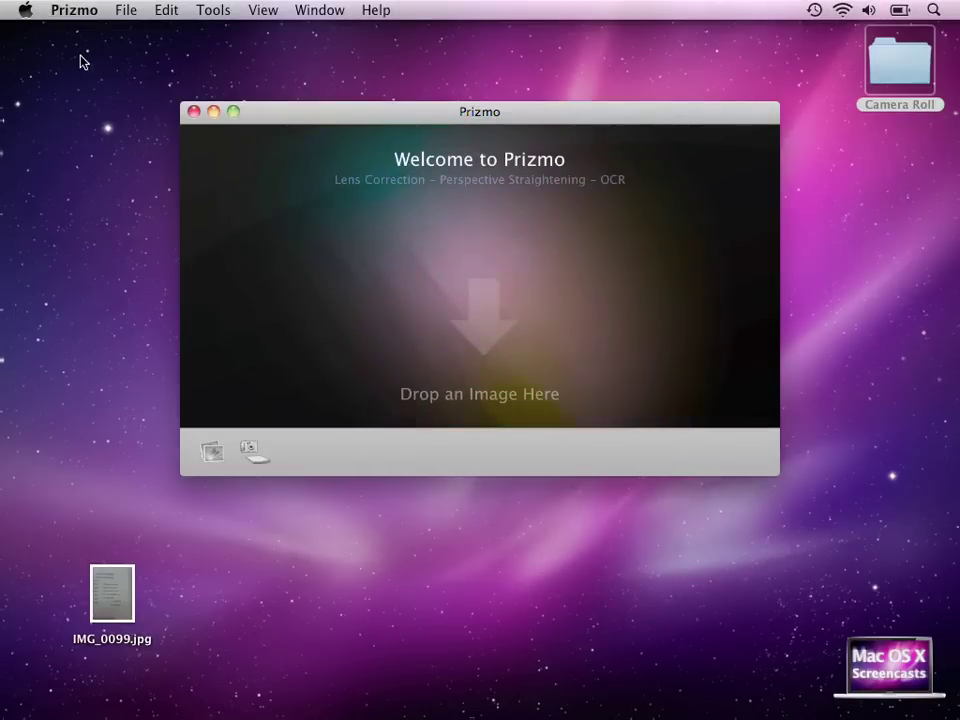
Step: Load IMG_0099.jpg from the desktop and mark the four grid corners around the italic quote
{"action": "left_click_drag", "start_coordinate": [110, 661], "coordinate": [456, 306]}
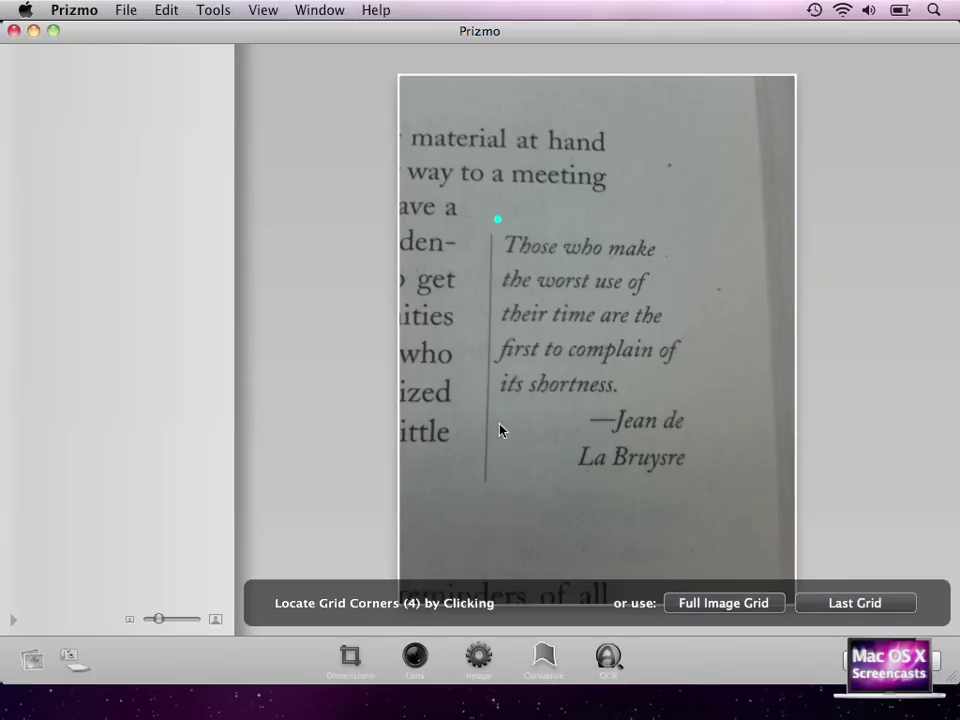
{"action": "left_click", "coordinate": [497, 470]}
{"action": "left_click", "coordinate": [713, 476]}
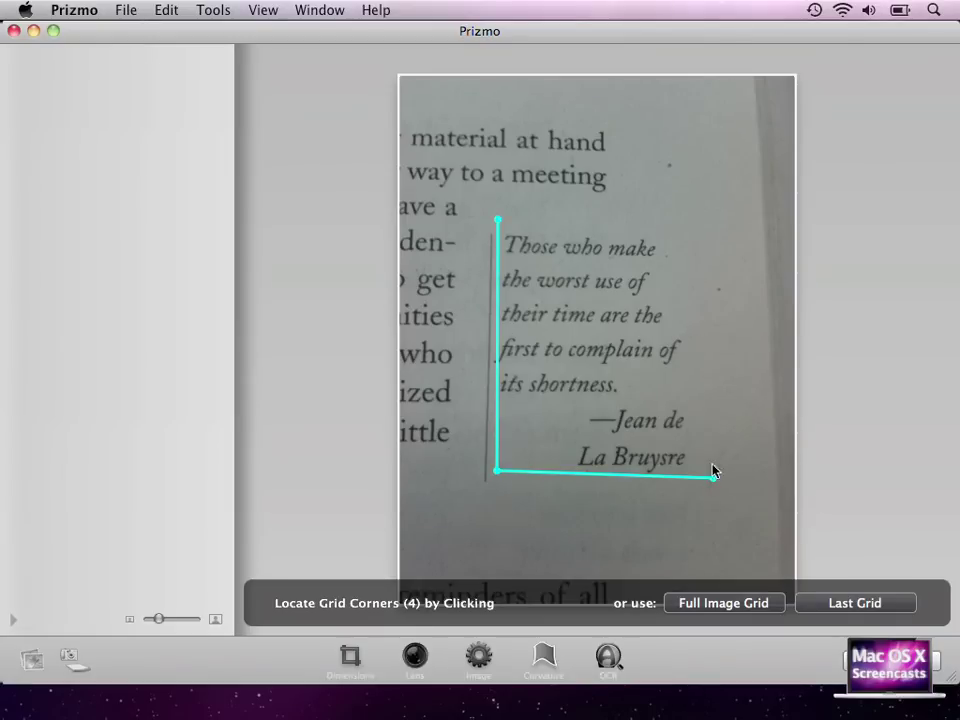
{"action": "left_click", "coordinate": [700, 228]}
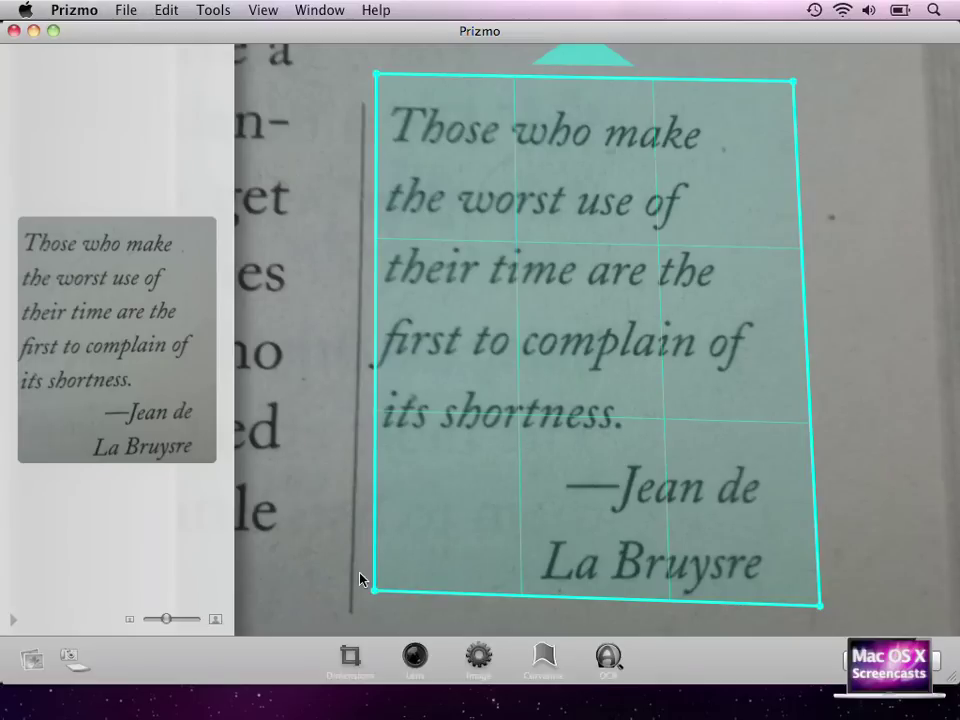
Step: Refine the grid by moving its lower-left corner outward and lowering its upper edge closer to the first line of the quote
{"action": "left_click_drag", "start_coordinate": [377, 594], "coordinate": [359, 606]}
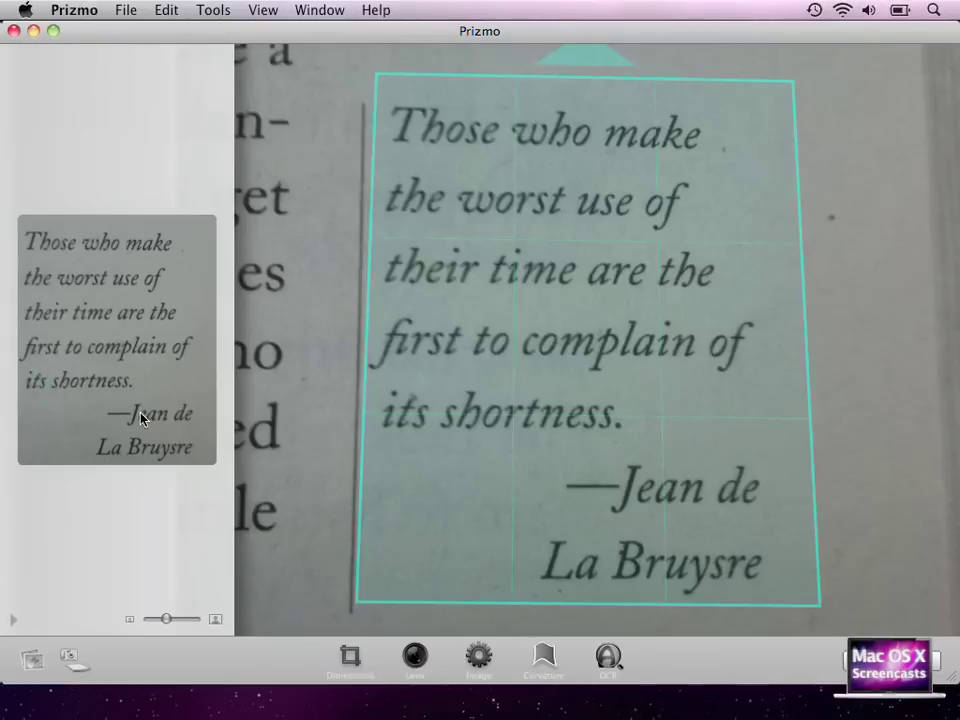
{"action": "left_click_drag", "start_coordinate": [581, 81], "coordinate": [581, 104]}
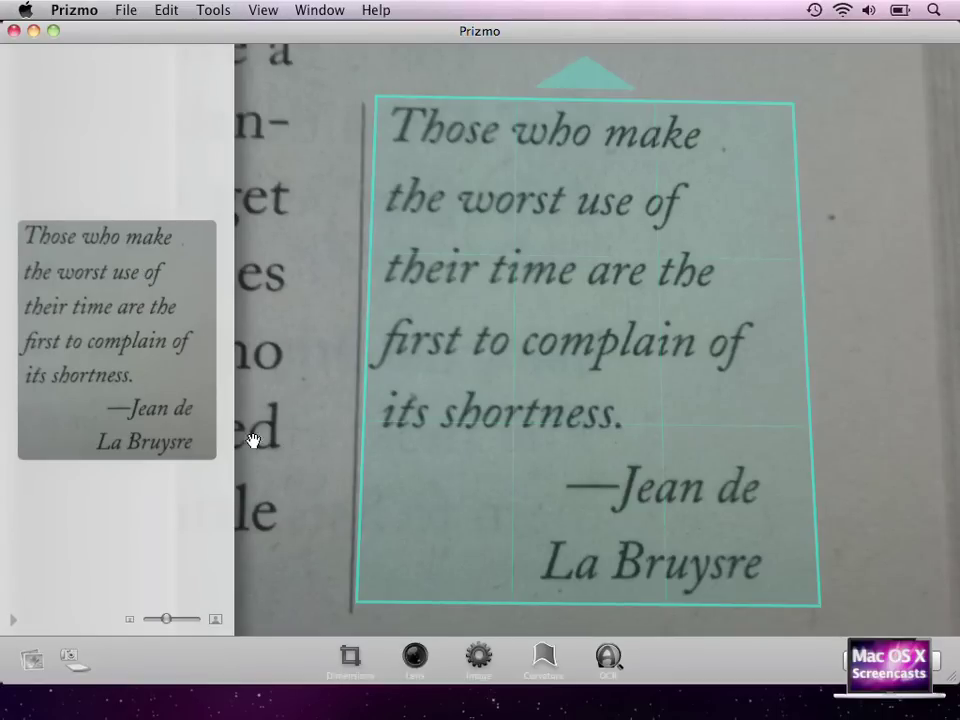
Step: Try the A5 preset for the output dimensions and restore automatic sizing
{"action": "left_click", "coordinate": [351, 657]}
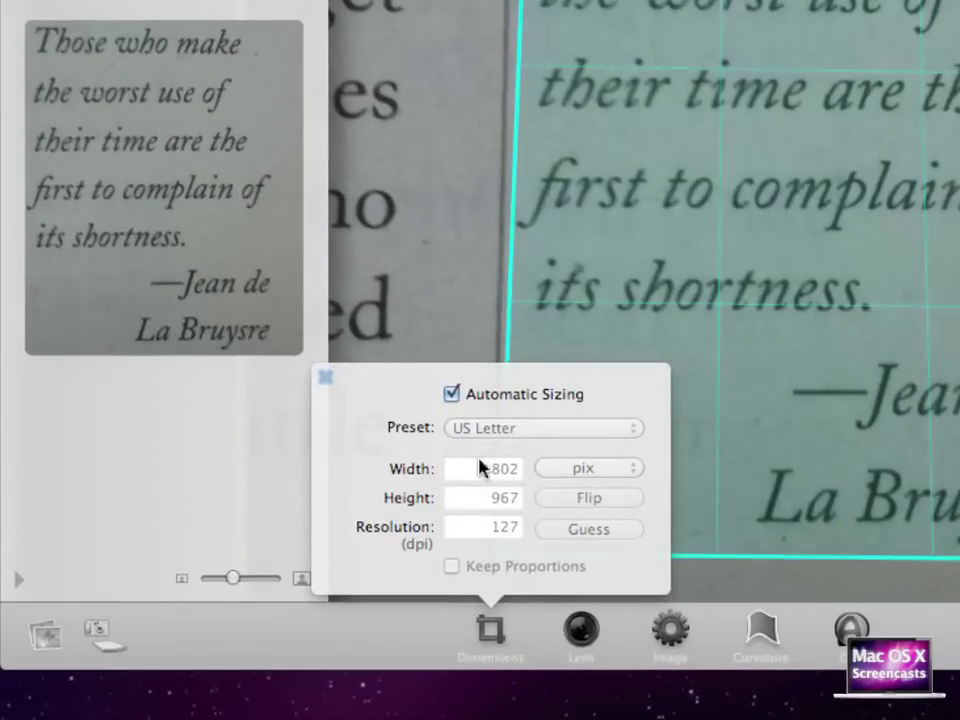
{"action": "left_click", "coordinate": [451, 396]}
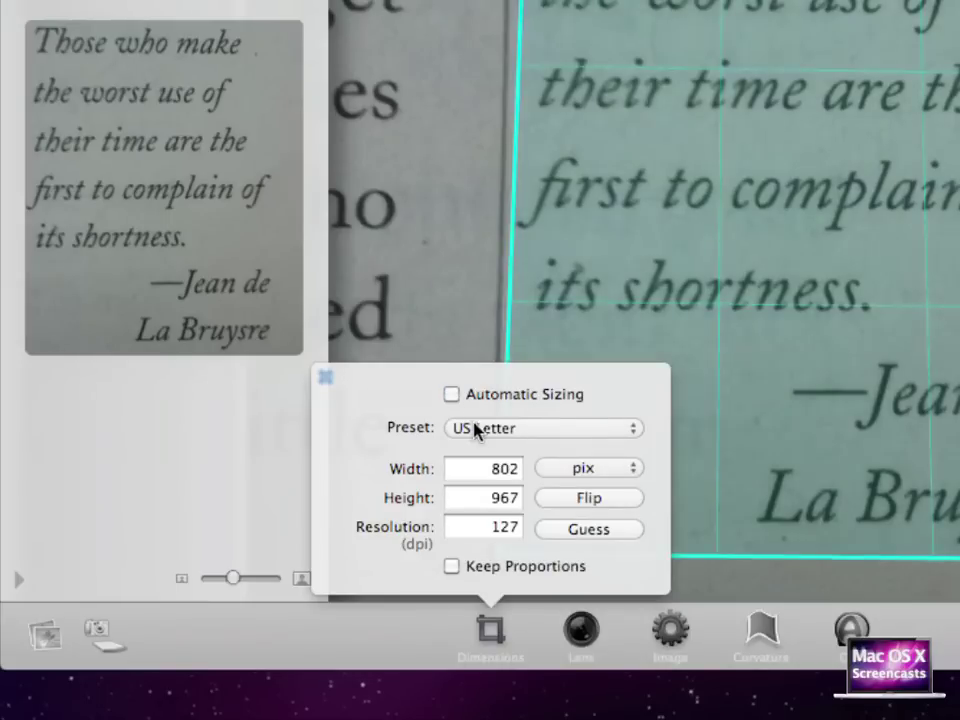
{"action": "left_click", "coordinate": [450, 428]}
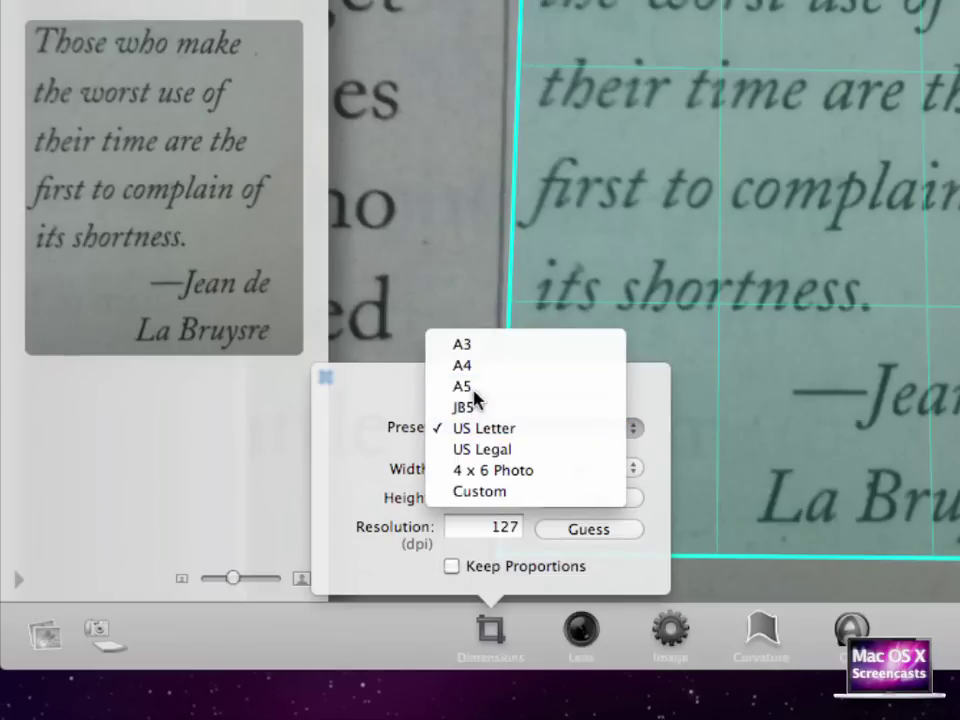
{"action": "left_click", "coordinate": [475, 388]}
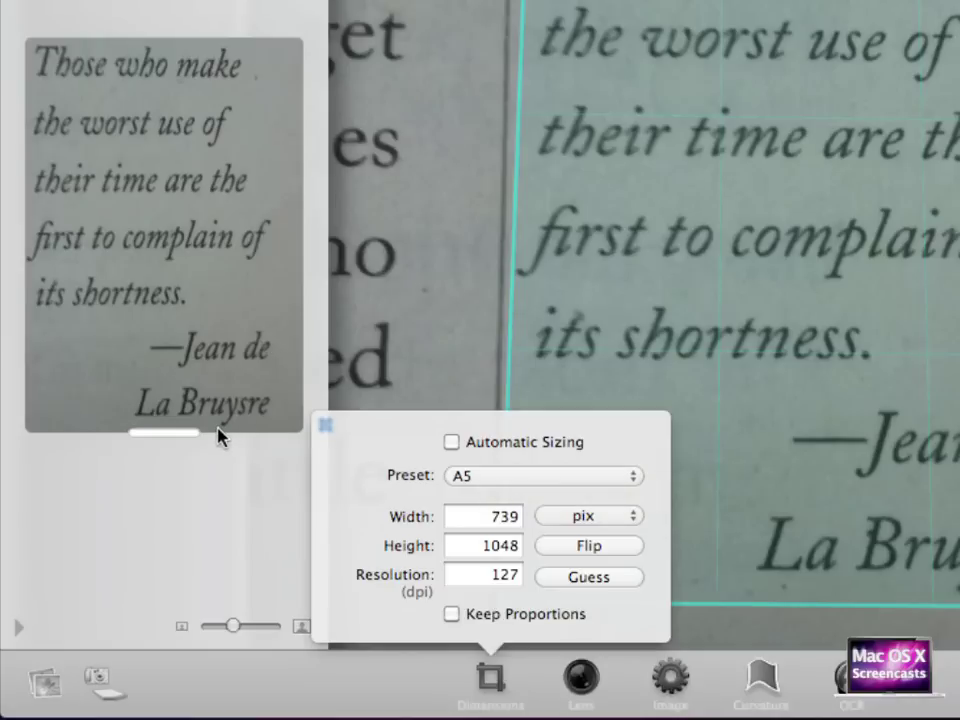
{"action": "left_click", "coordinate": [451, 442]}
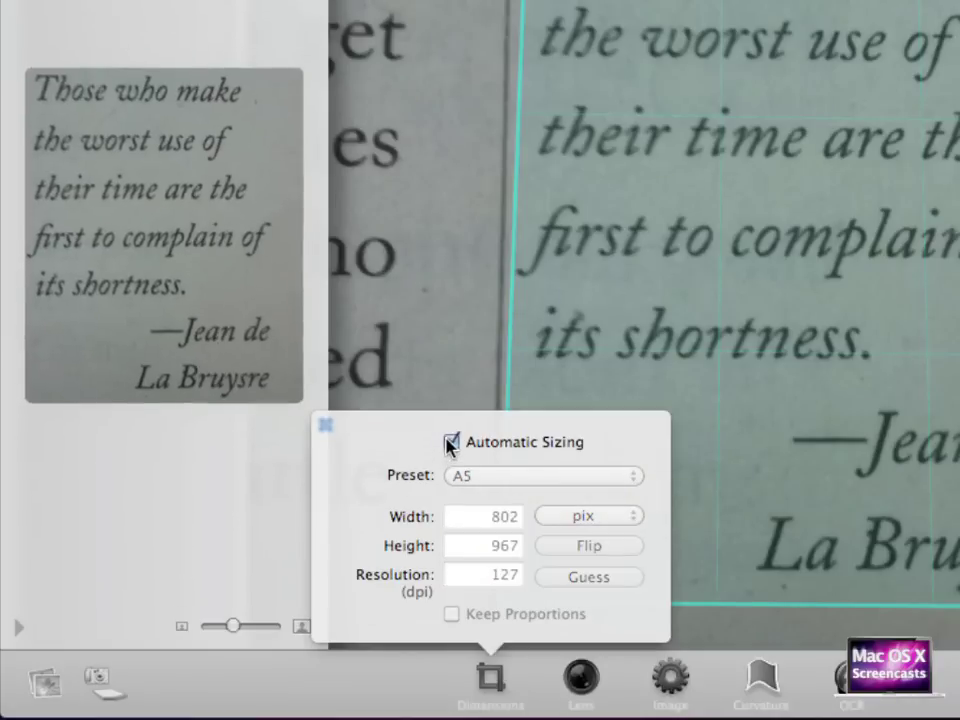
{"action": "left_click", "coordinate": [324, 428]}
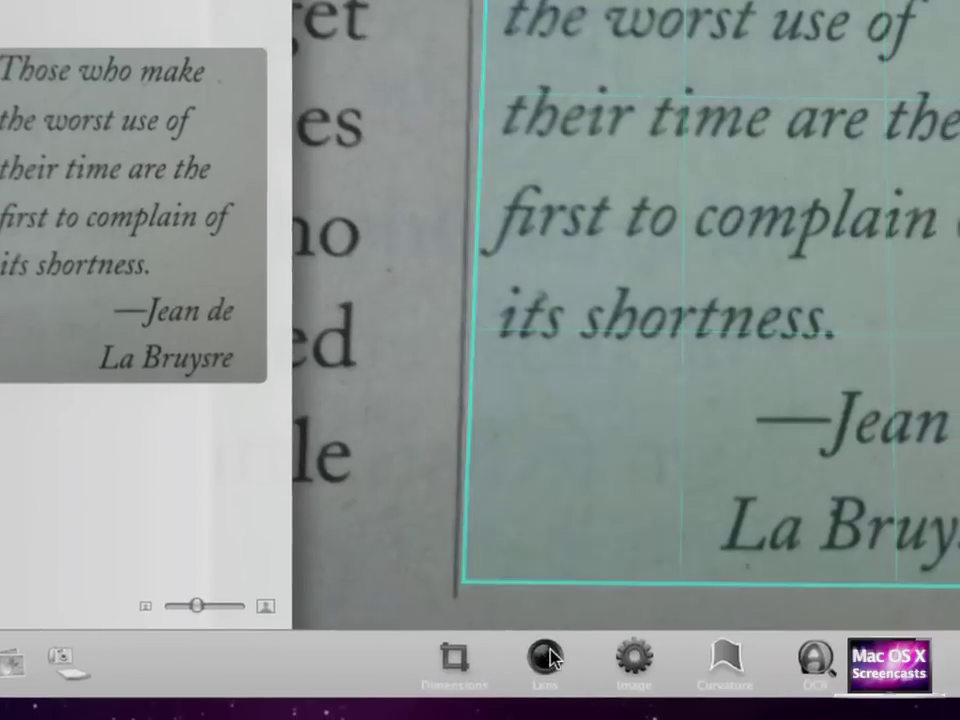
Step: Check the lens distortion settings and try binarizing the image with a slightly higher threshold, leaving Binarize off
{"action": "left_click", "coordinate": [580, 677]}
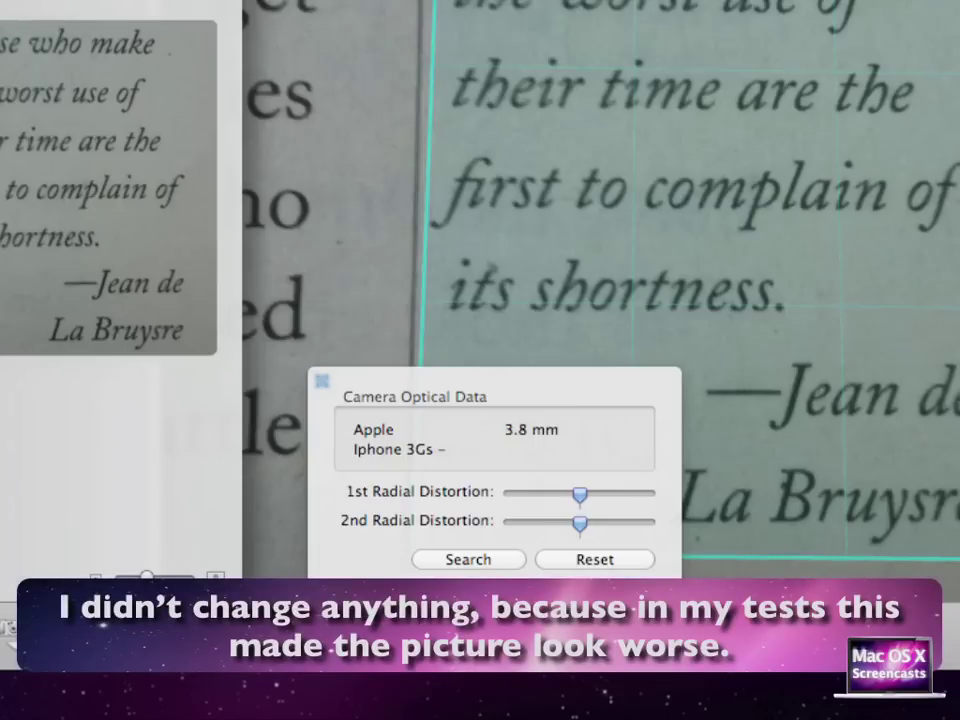
{"action": "left_click", "coordinate": [558, 628]}
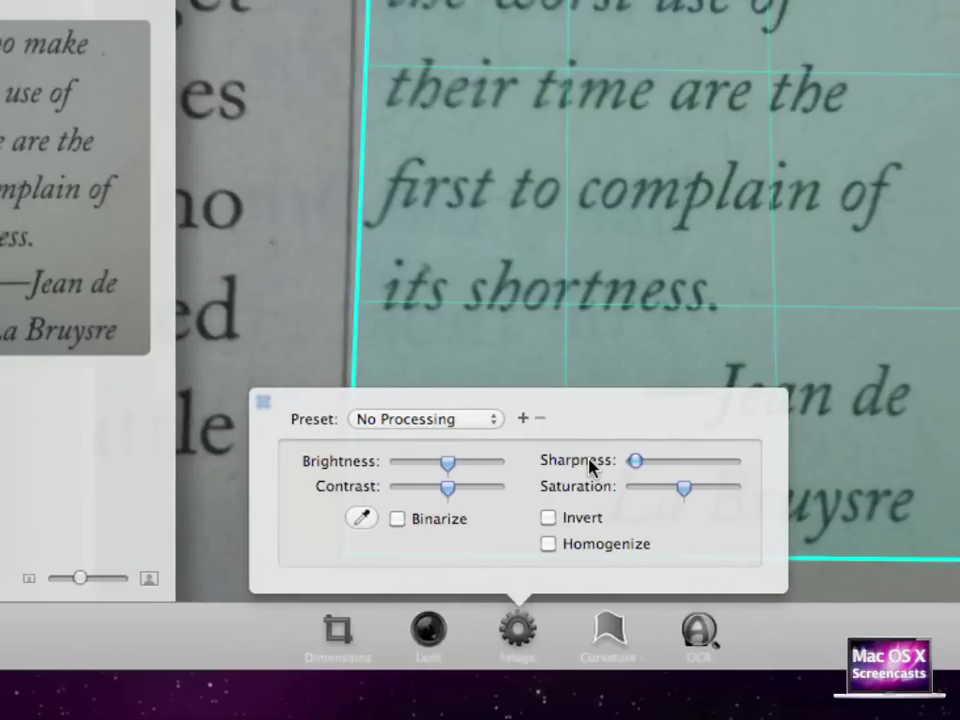
{"action": "left_click", "coordinate": [443, 518]}
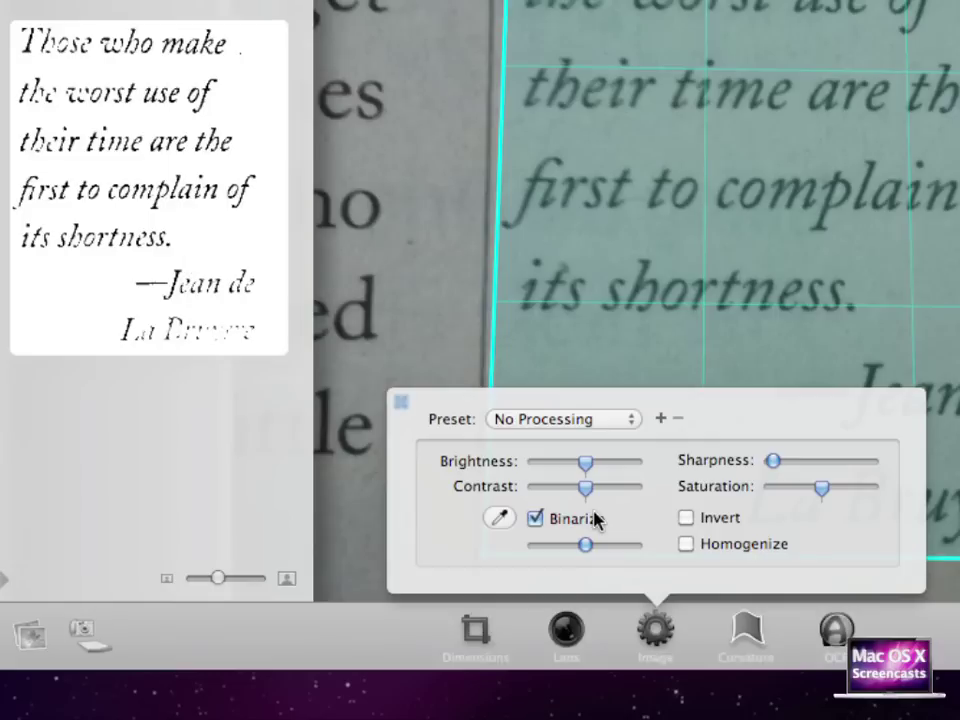
{"action": "left_click_drag", "start_coordinate": [578, 546], "coordinate": [599, 549]}
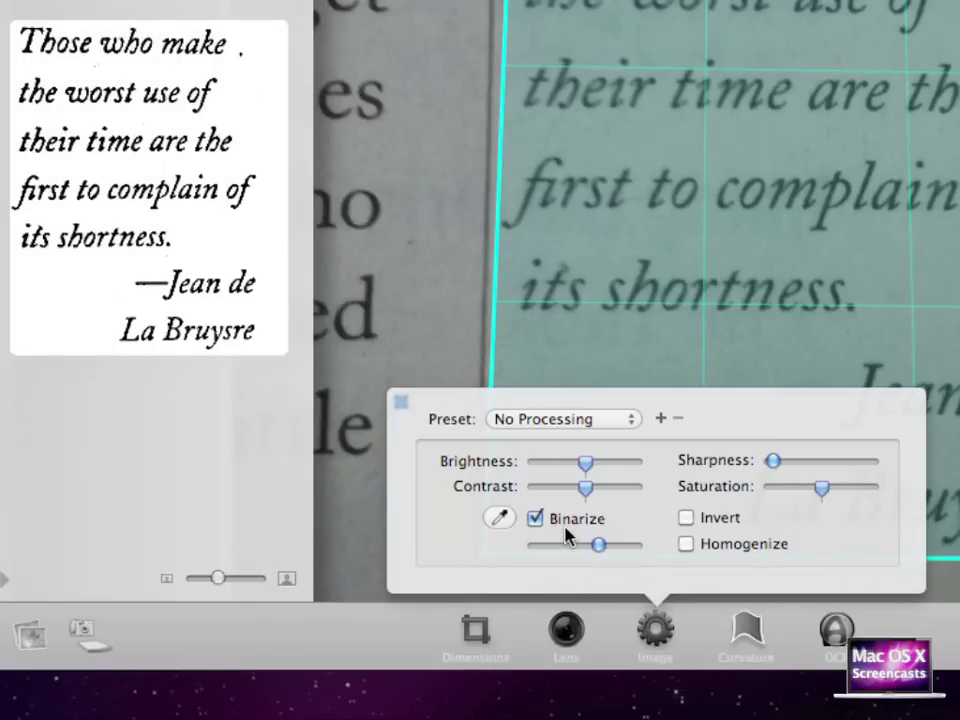
{"action": "left_click", "coordinate": [557, 519]}
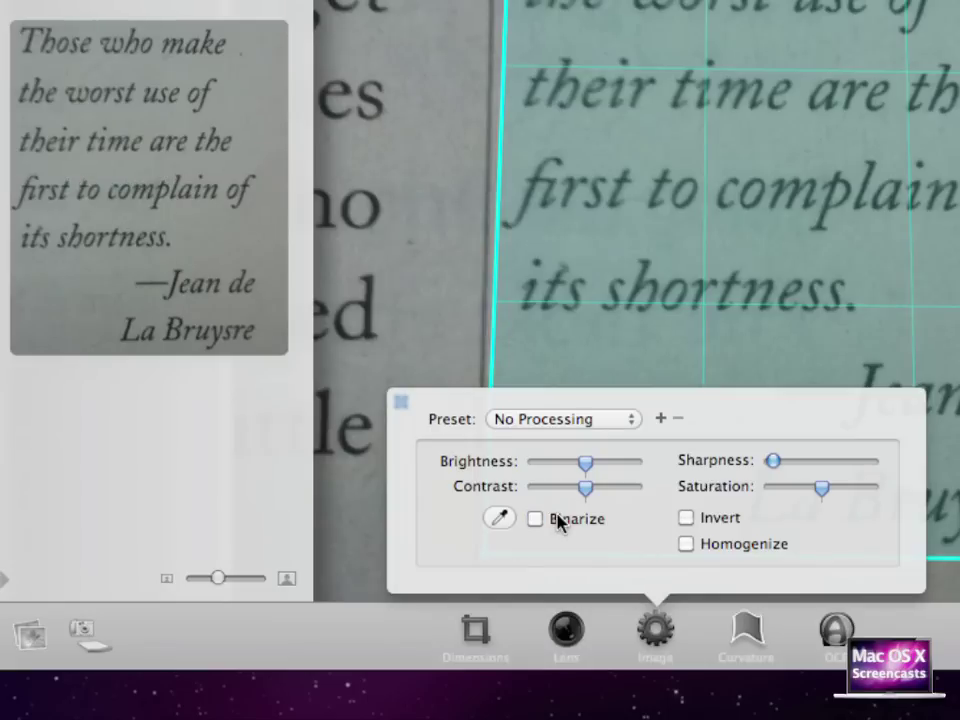
Step: Sample the blank paper beside the quote with the eyedropper and save the image settings as a preset named Novel
{"action": "left_click", "coordinate": [500, 516]}
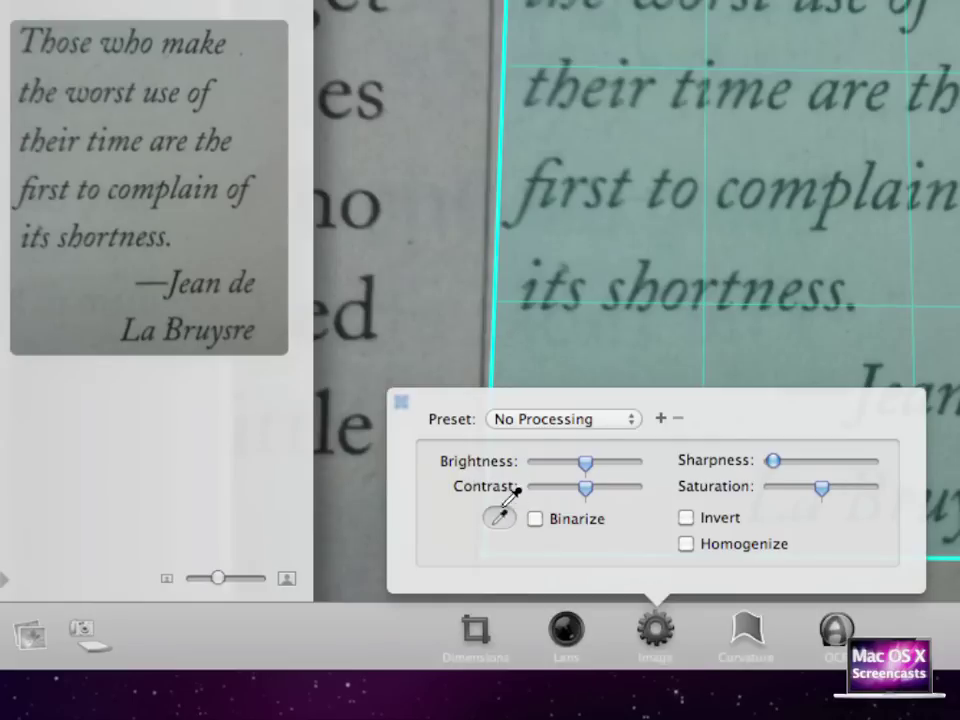
{"action": "left_click", "coordinate": [451, 115]}
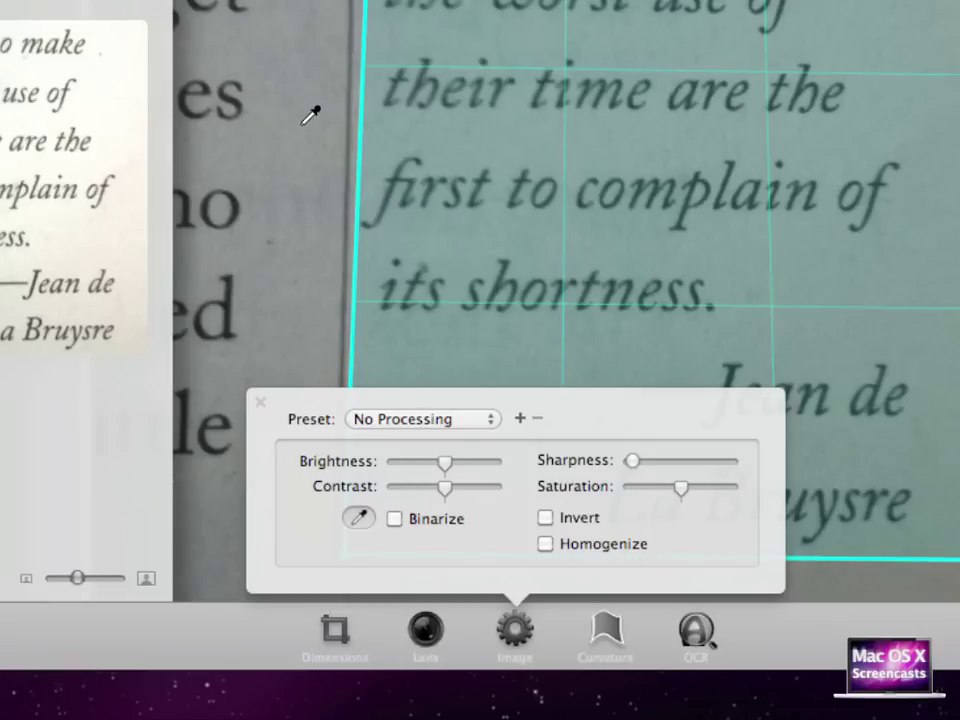
{"action": "left_click", "coordinate": [519, 419]}
{"action": "left_click", "coordinate": [519, 419]}
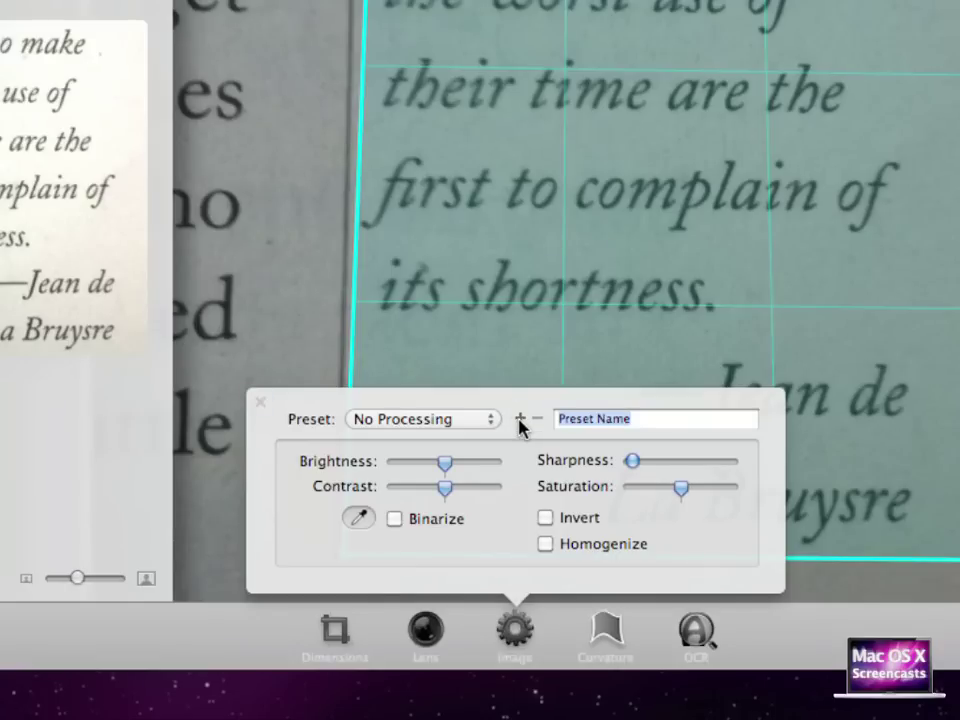
{"action": "type", "text": "Novel"}
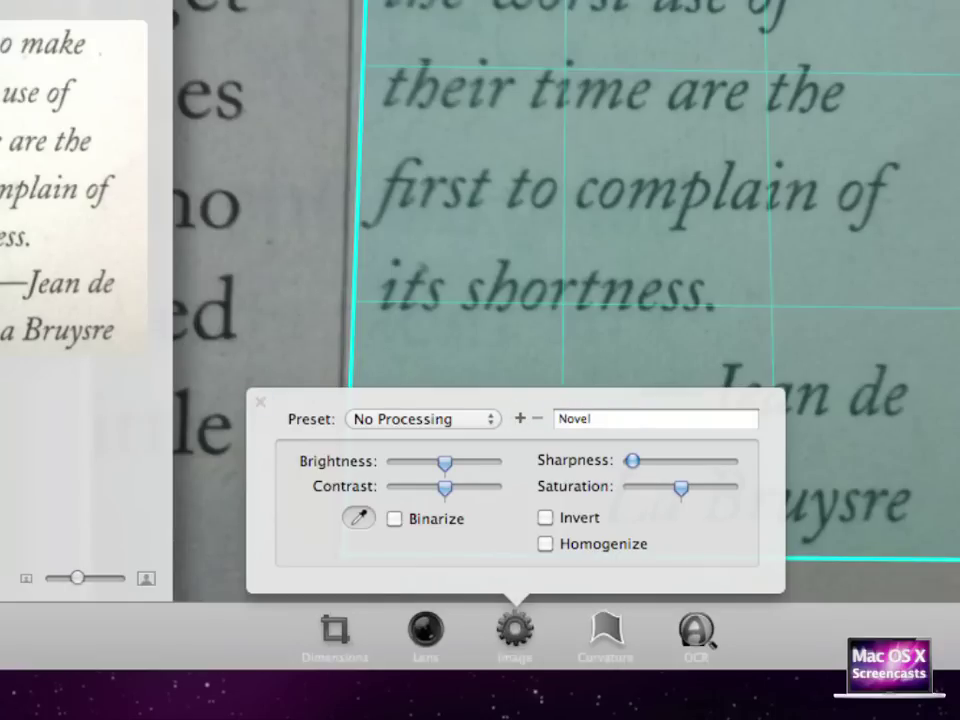
{"action": "key", "text": "Return"}
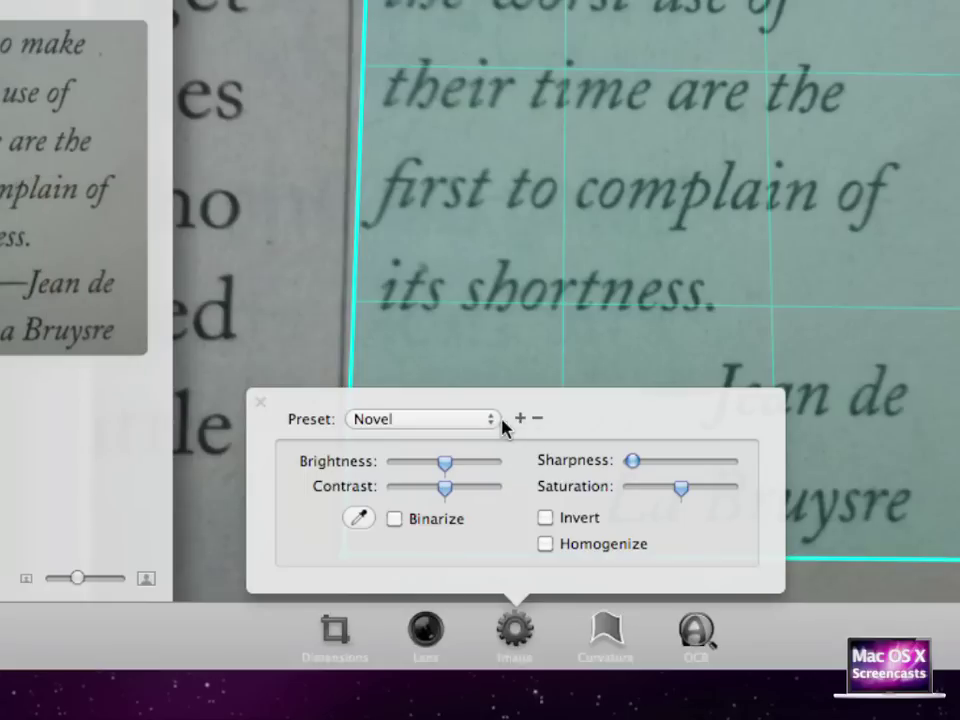
Step: Check the list of image processing presets and delete the Novel preset
{"action": "left_click", "coordinate": [494, 419]}
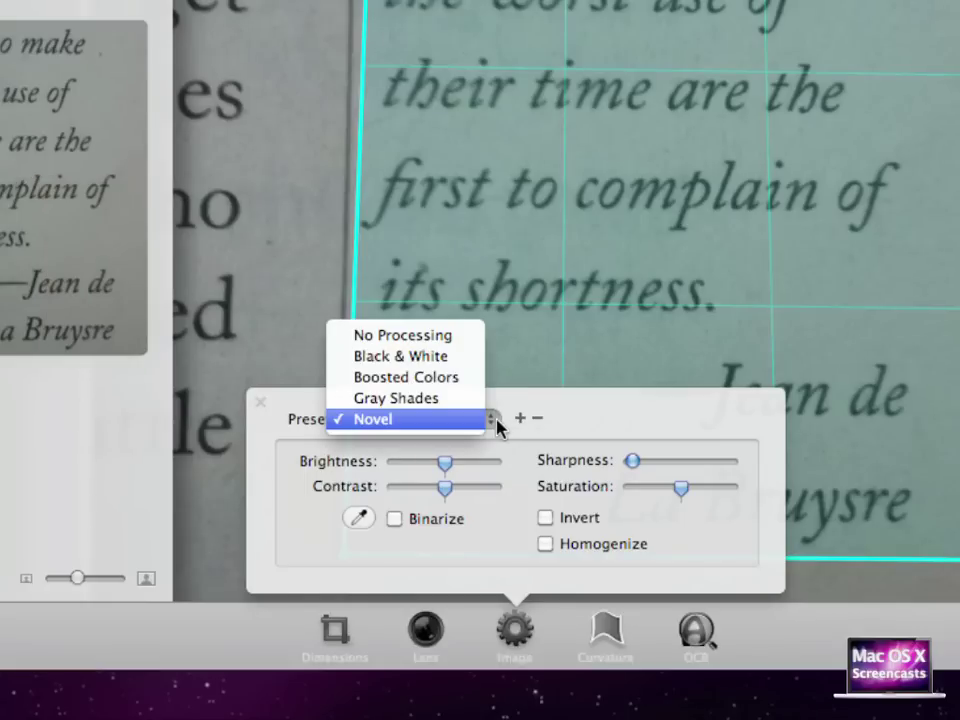
{"action": "left_click", "coordinate": [497, 419]}
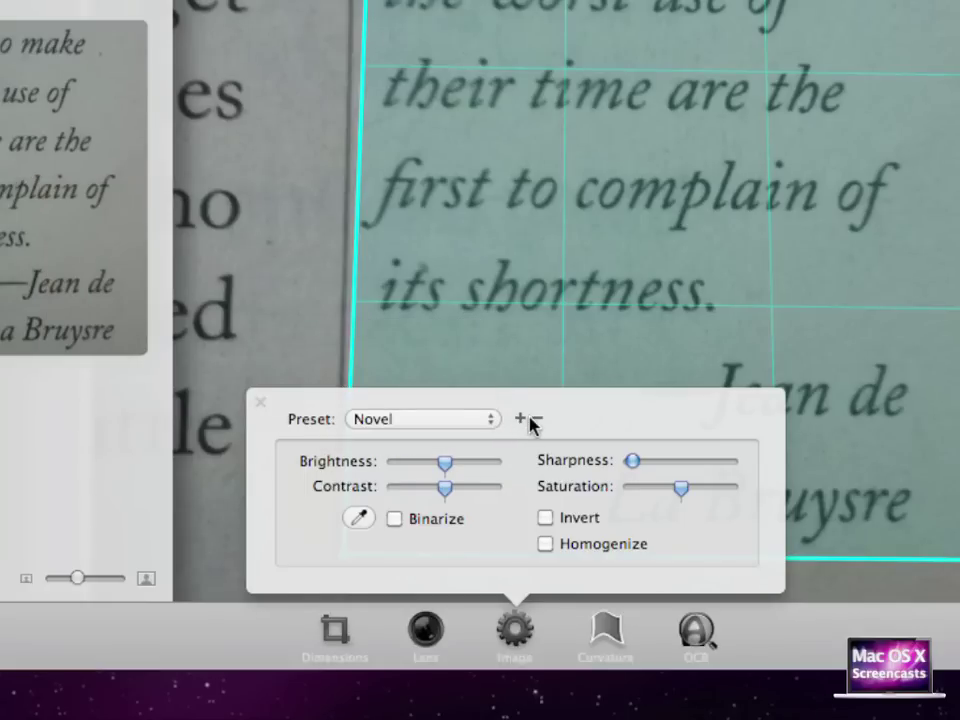
{"action": "left_click", "coordinate": [536, 418]}
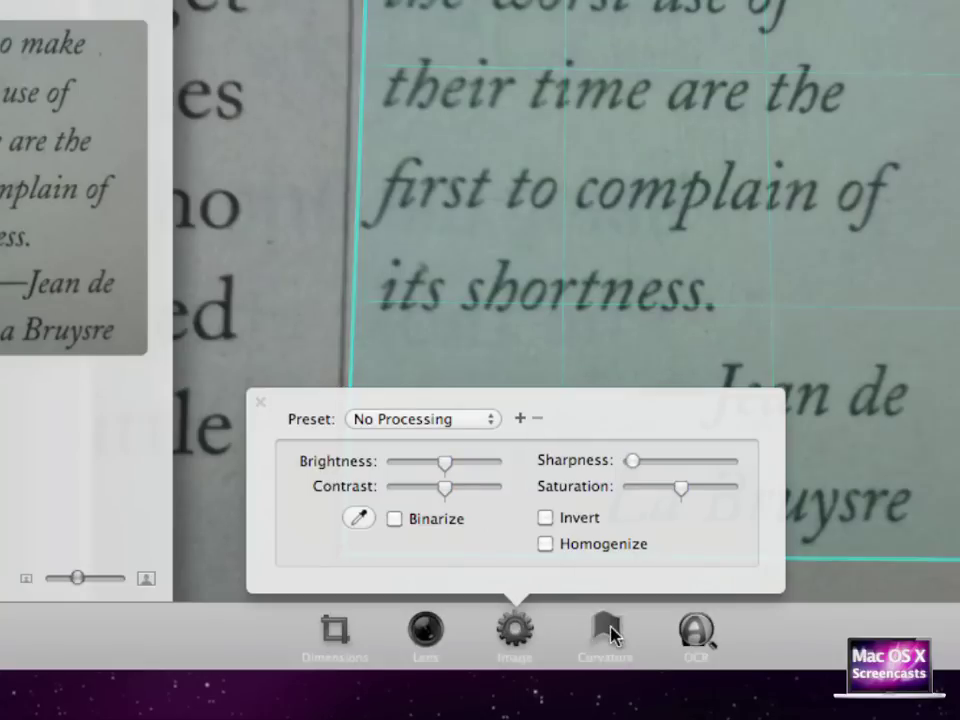
Step: Try curvature correction by bending the grid's bottom edge into a slight upward arch centred below the quote
{"action": "left_click", "coordinate": [610, 632]}
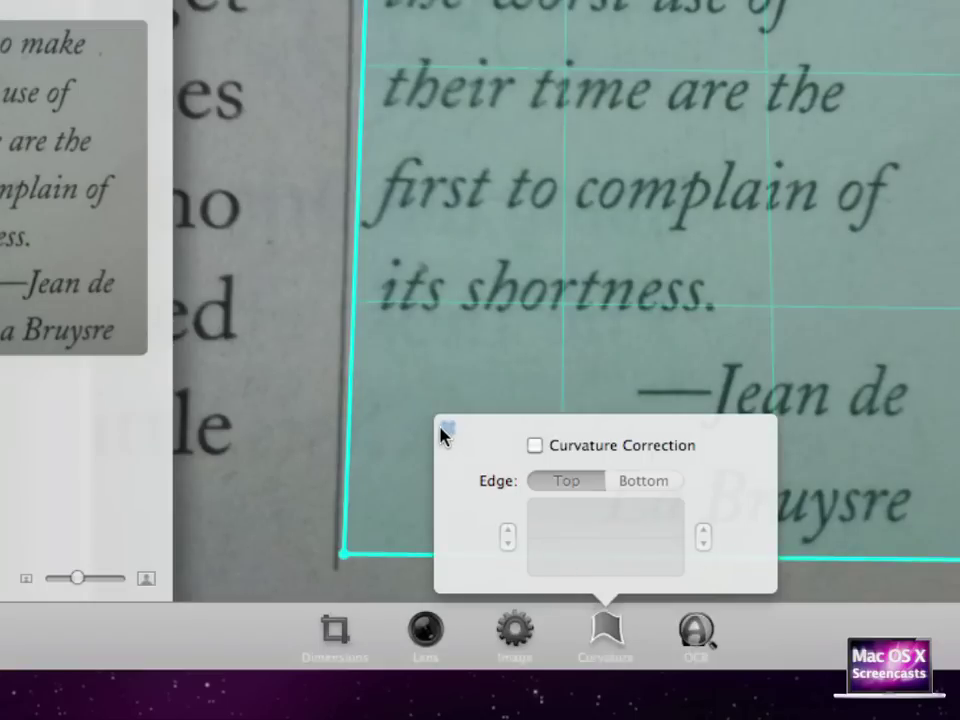
{"action": "left_click", "coordinate": [566, 455]}
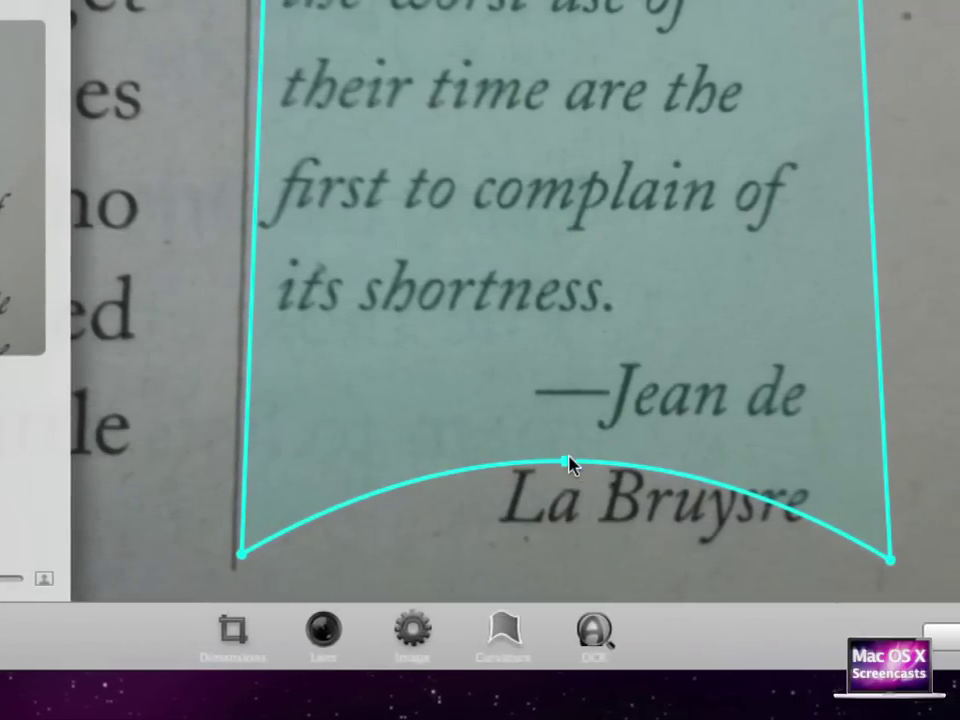
{"action": "left_click_drag", "start_coordinate": [666, 490], "coordinate": [373, 536]}
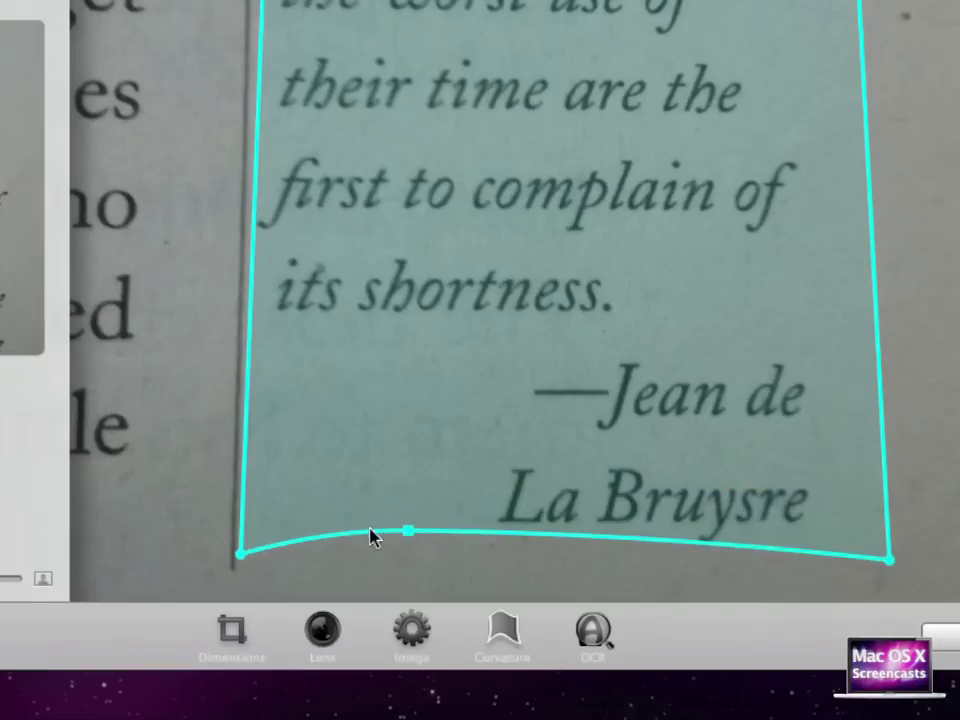
{"action": "left_click_drag", "start_coordinate": [555, 549], "coordinate": [573, 550]}
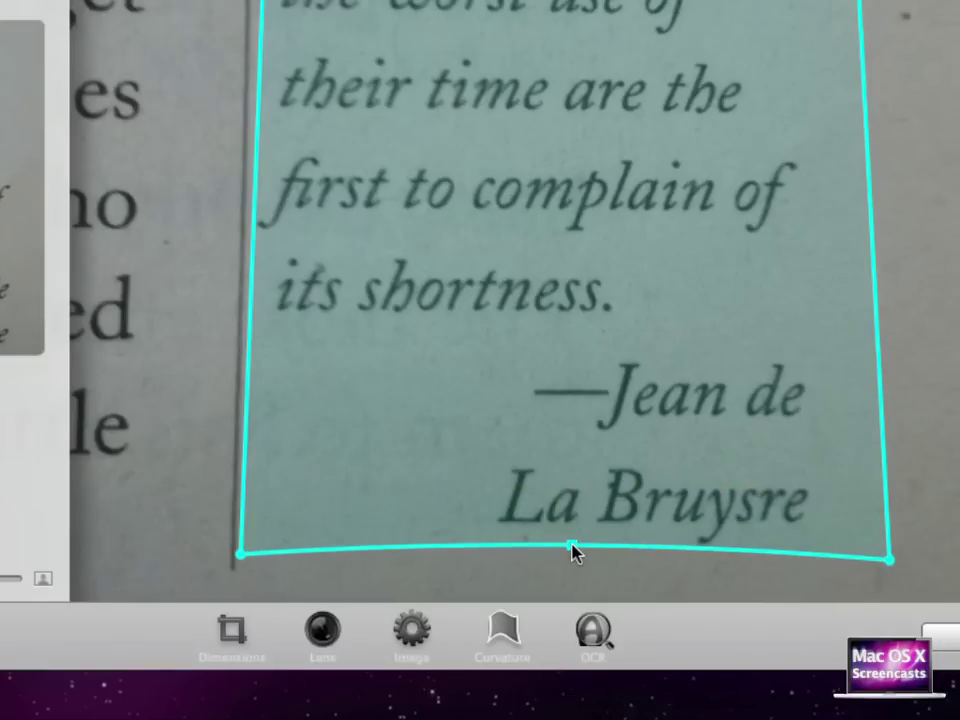
Step: Try flattening the top edge's curve and adjusting its left end, and turn curvature correction off
{"action": "left_click", "coordinate": [509, 633]}
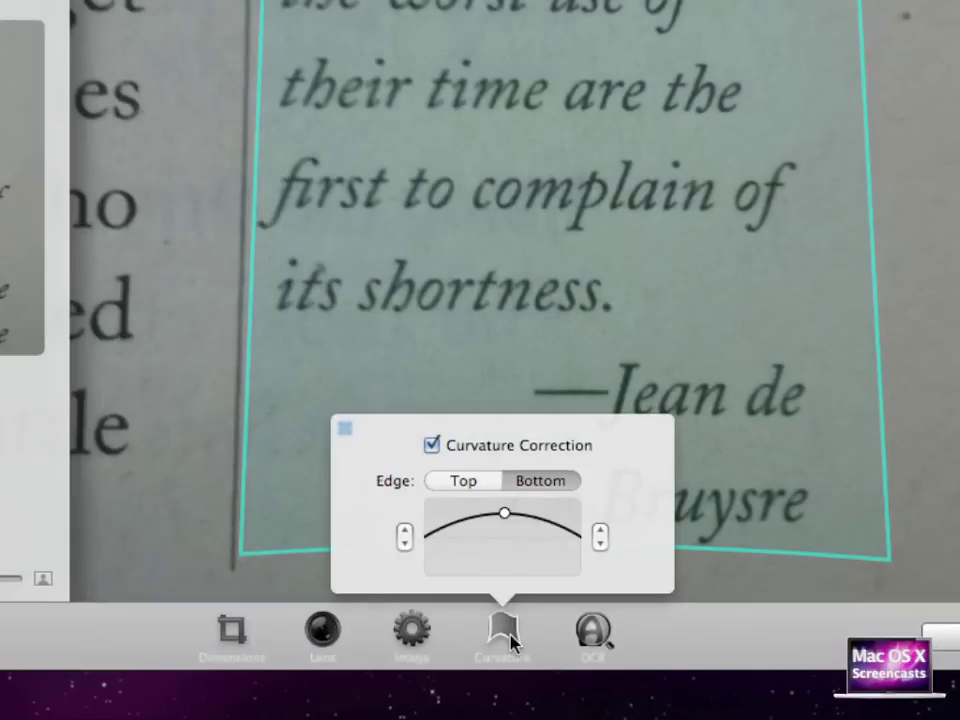
{"action": "left_click", "coordinate": [467, 482]}
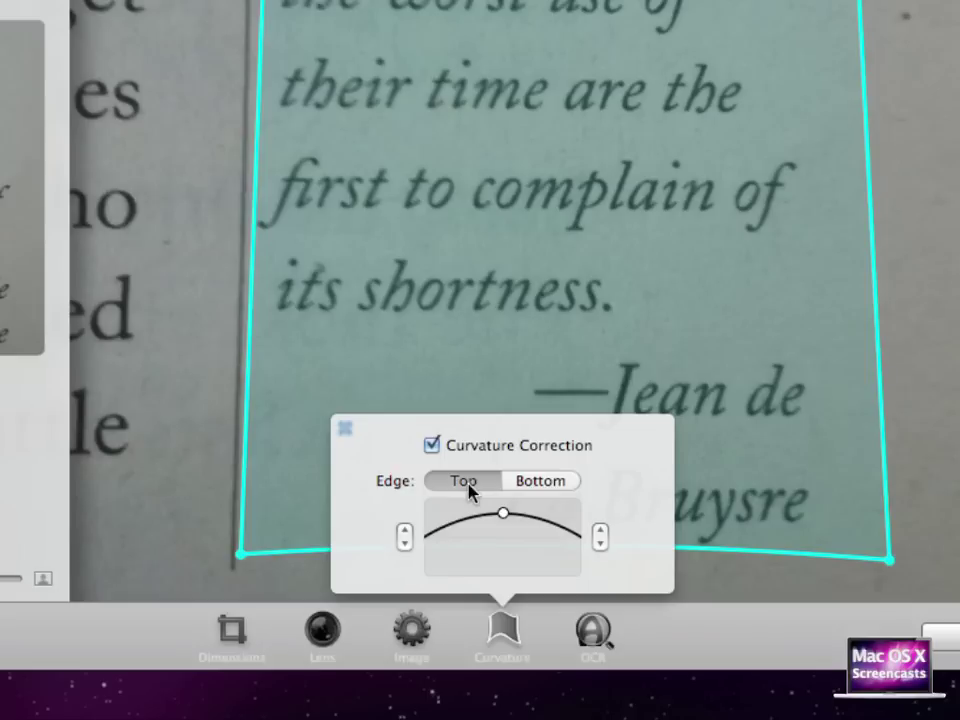
{"action": "mouse_move", "coordinate": [503, 513]}
{"action": "left_mouse_down"}
{"action": "mouse_move", "coordinate": [482, 520]}
{"action": "mouse_move", "coordinate": [534, 537]}
{"action": "mouse_move", "coordinate": [501, 543]}
{"action": "mouse_move", "coordinate": [503, 533]}
{"action": "left_mouse_up"}
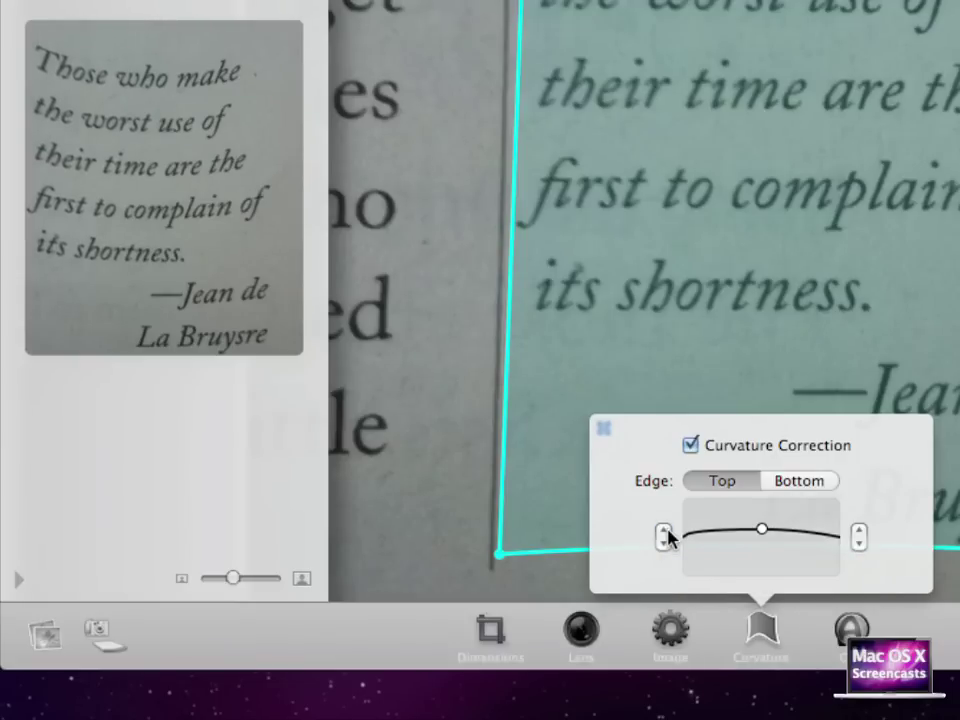
{"action": "left_click", "coordinate": [665, 545]}
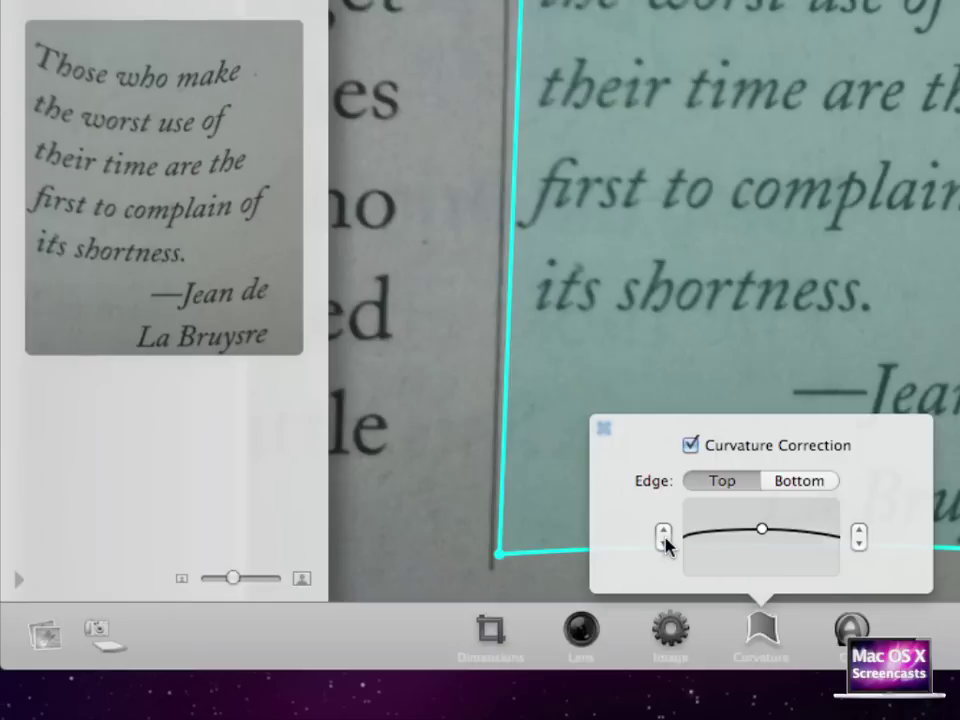
{"action": "left_click", "coordinate": [665, 545]}
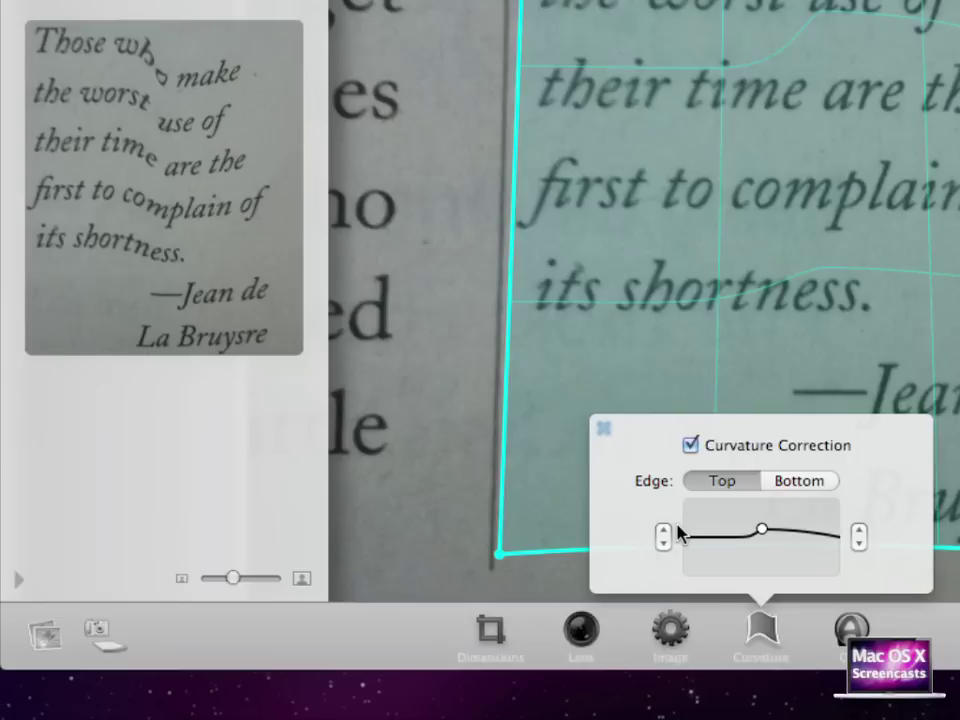
{"action": "left_click", "coordinate": [690, 446]}
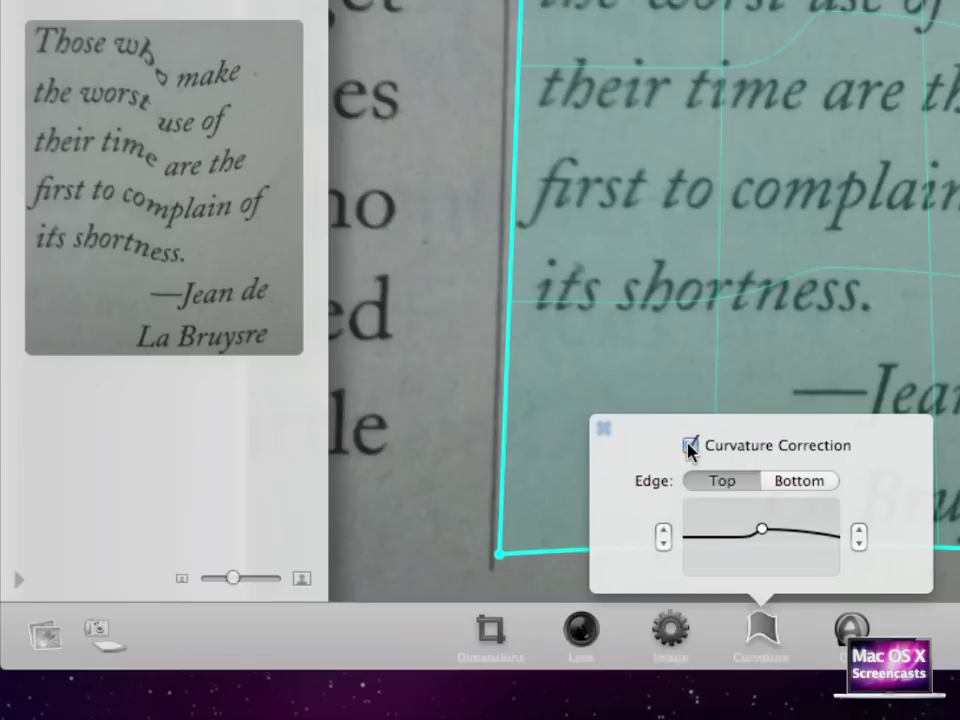
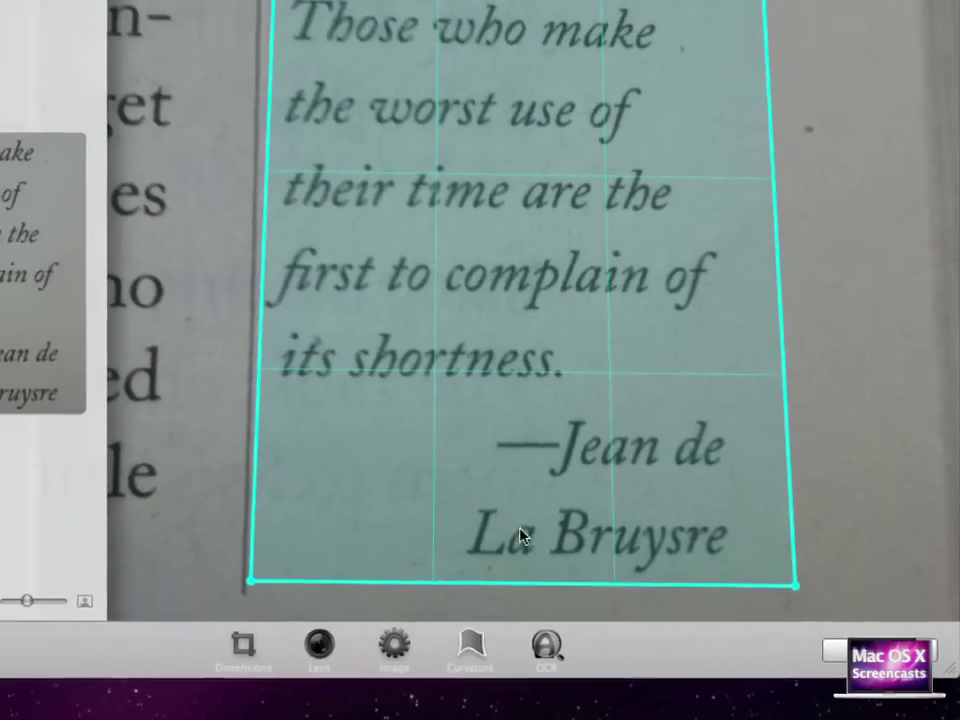
Step: Export the extracted quote as the JPEG file IMG_0099-extracted.jpg to the Desktop
{"action": "left_click", "coordinate": [883, 652]}
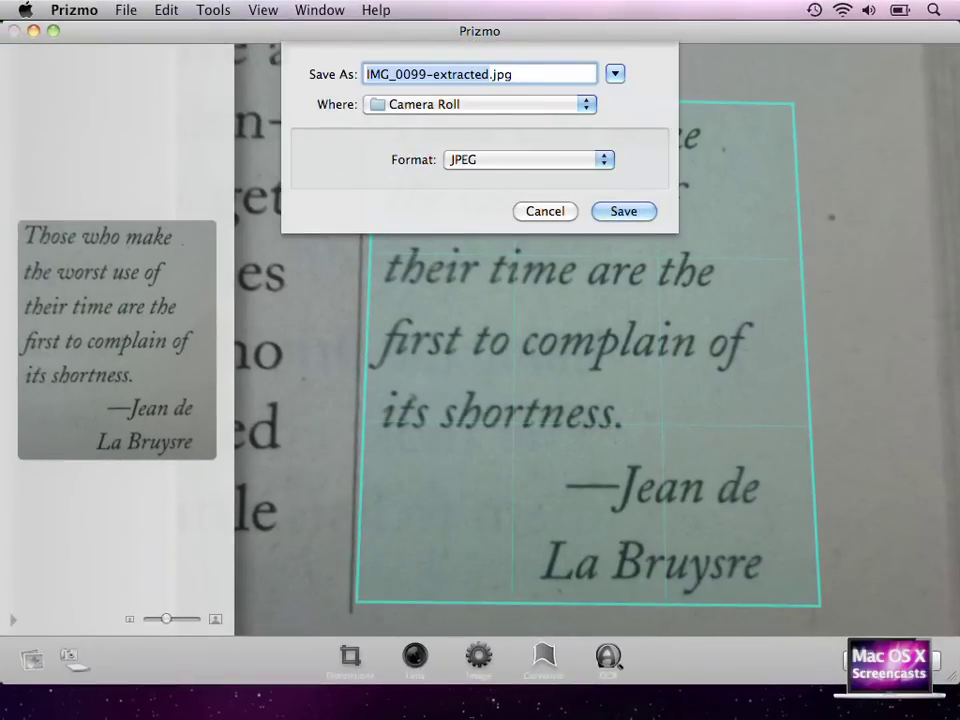
{"action": "left_click", "coordinate": [598, 160]}
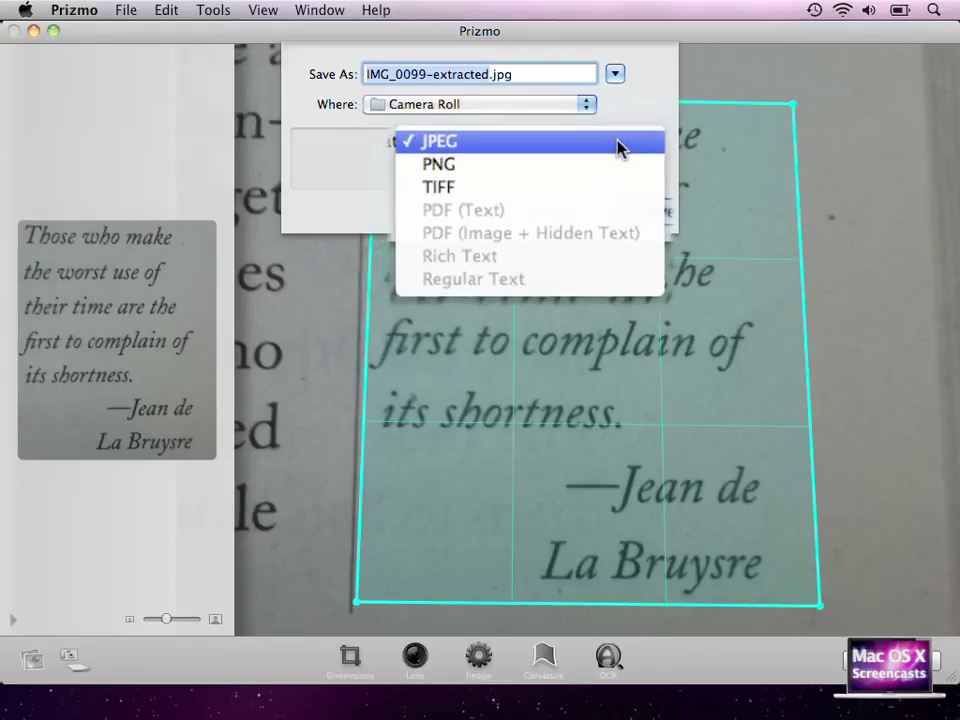
{"action": "left_click", "coordinate": [587, 165]}
{"action": "key", "text": "super+d"}
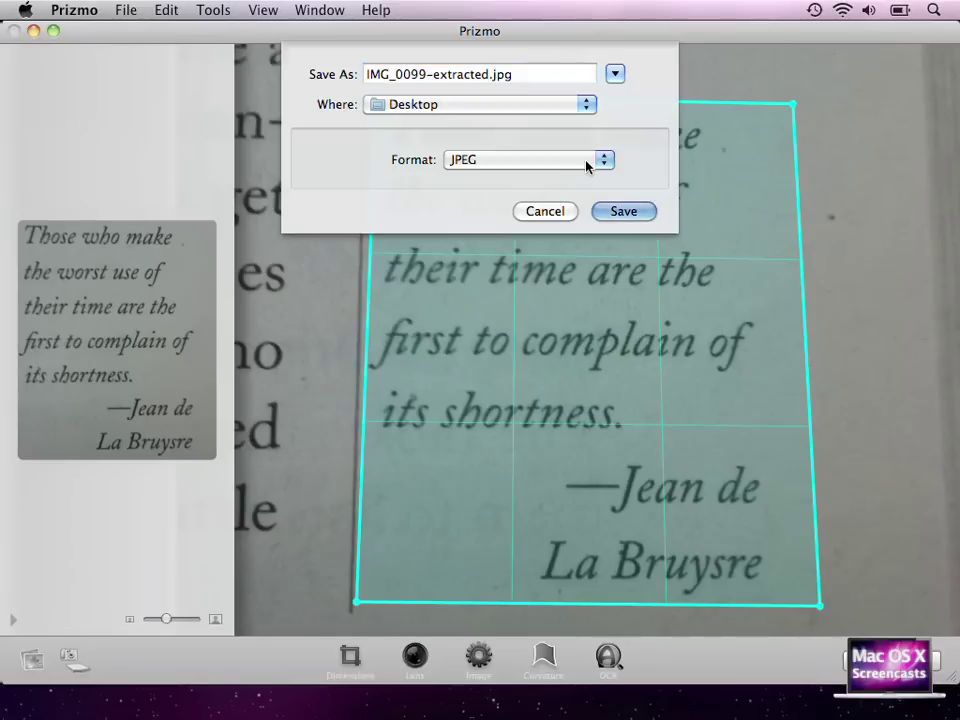
{"action": "key", "text": "Return"}
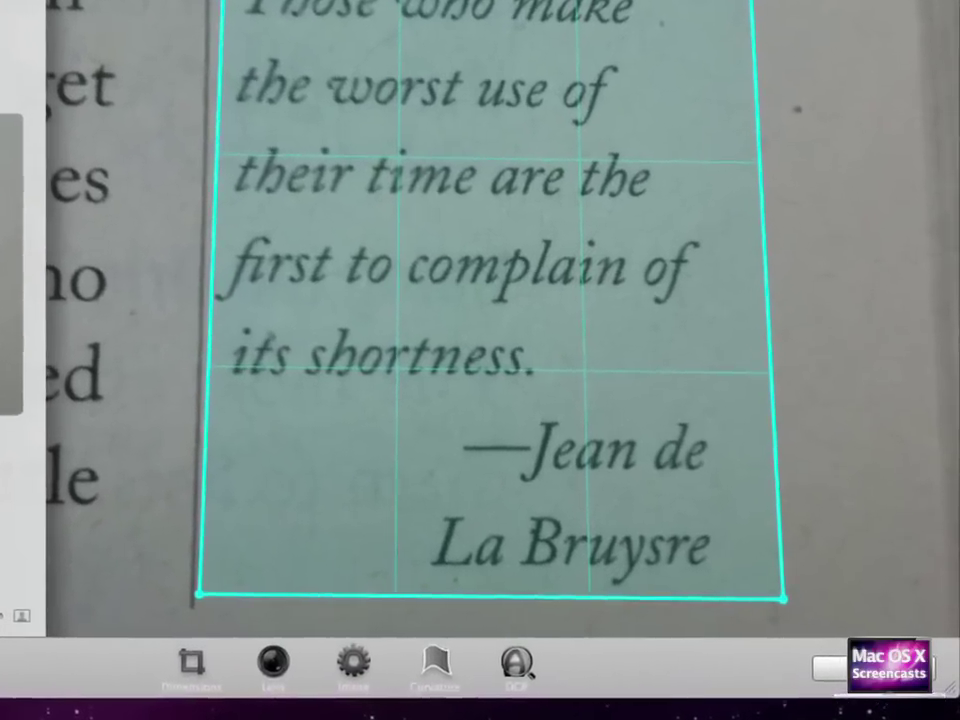
Step: Review the OCR languages, keep English, and check the image processing settings before returning to the OCR options
{"action": "left_click", "coordinate": [515, 665]}
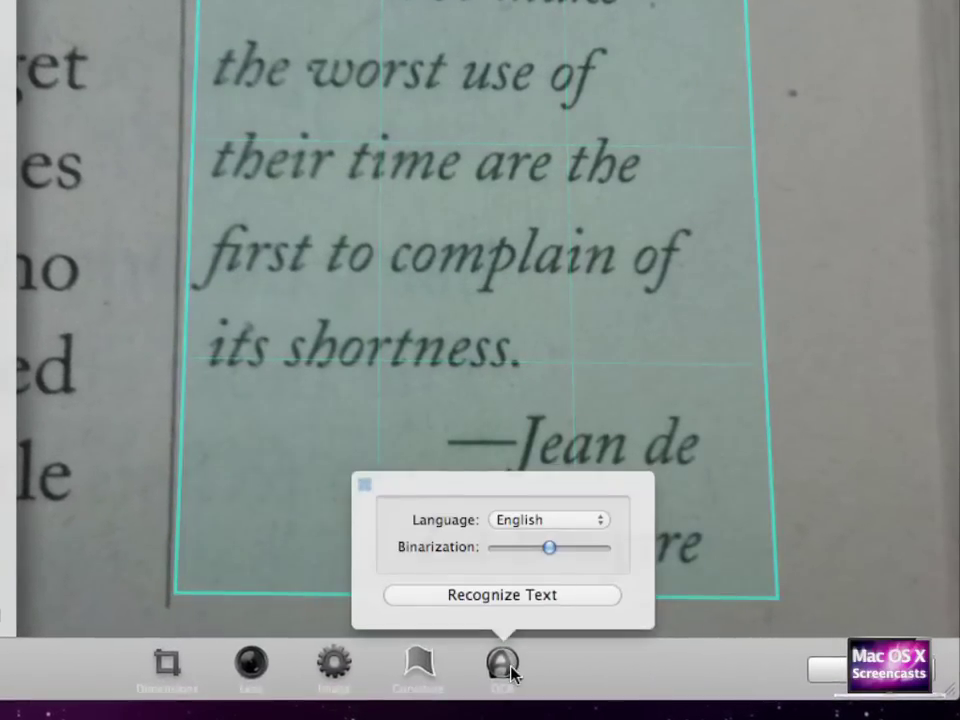
{"action": "left_click", "coordinate": [552, 521]}
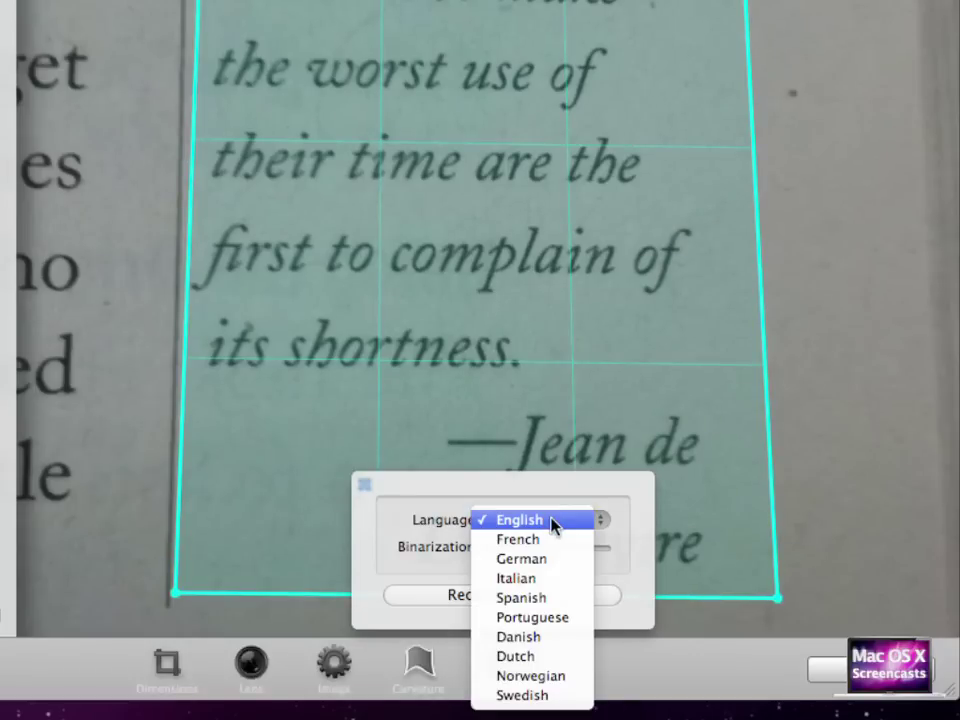
{"action": "left_click", "coordinate": [553, 525]}
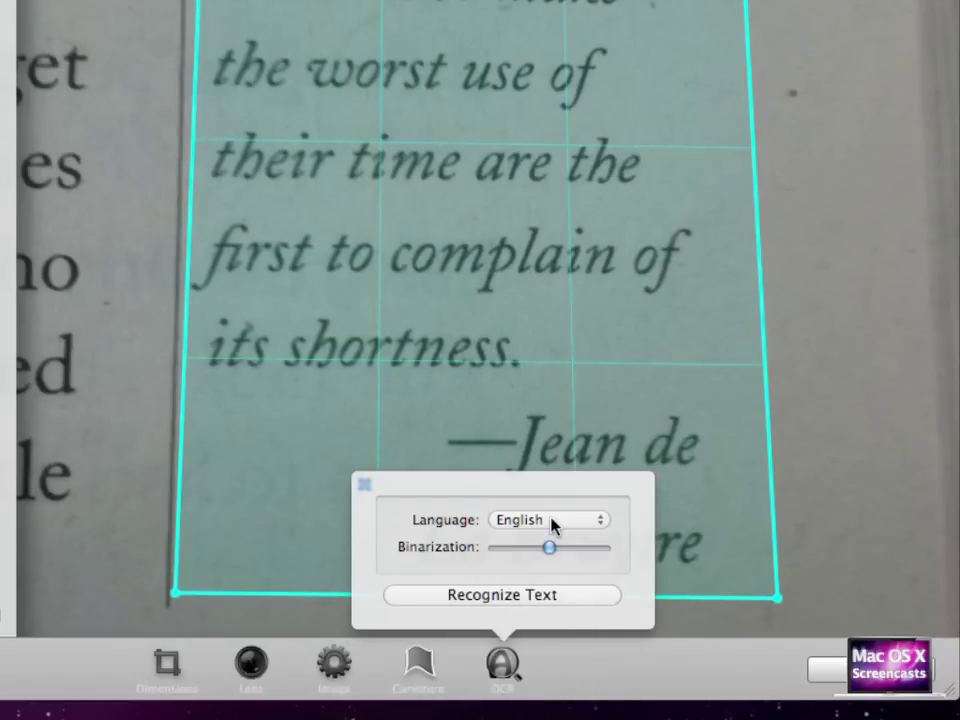
{"action": "left_click", "coordinate": [331, 666]}
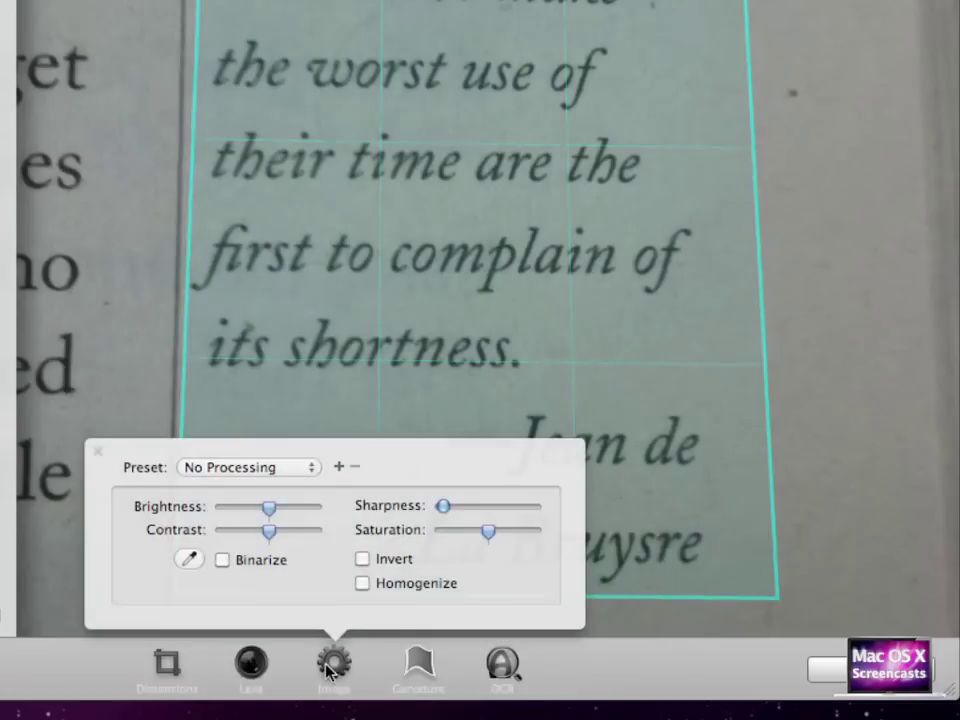
{"action": "left_click", "coordinate": [499, 668]}
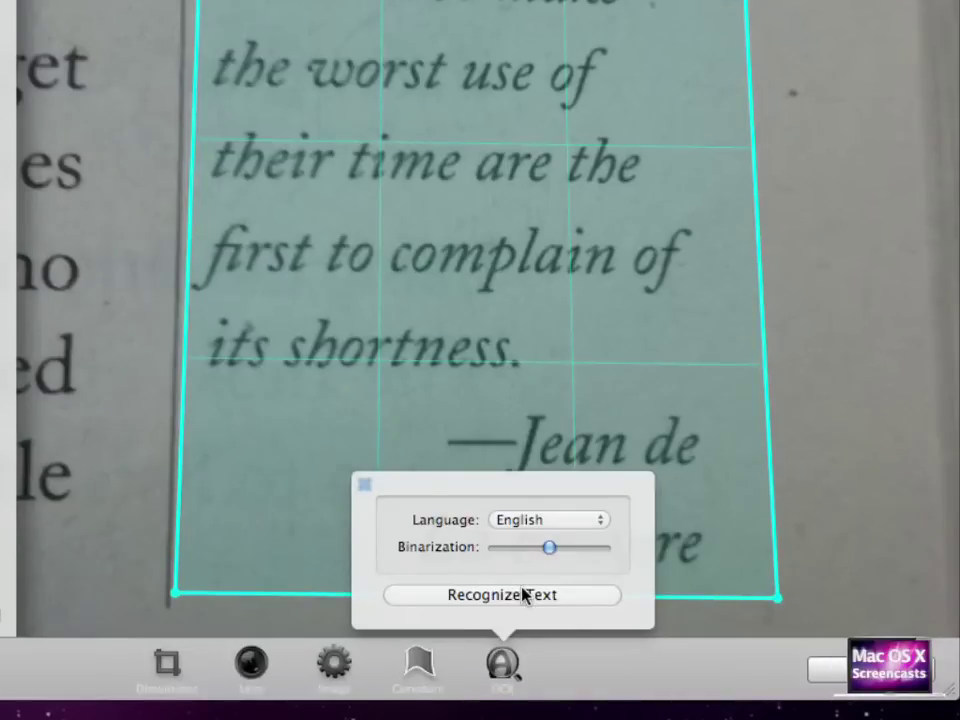
Step: Adjust the OCR binarization to slightly above the middle and recognize the text in the quote
{"action": "left_click_drag", "start_coordinate": [543, 549], "coordinate": [539, 545]}
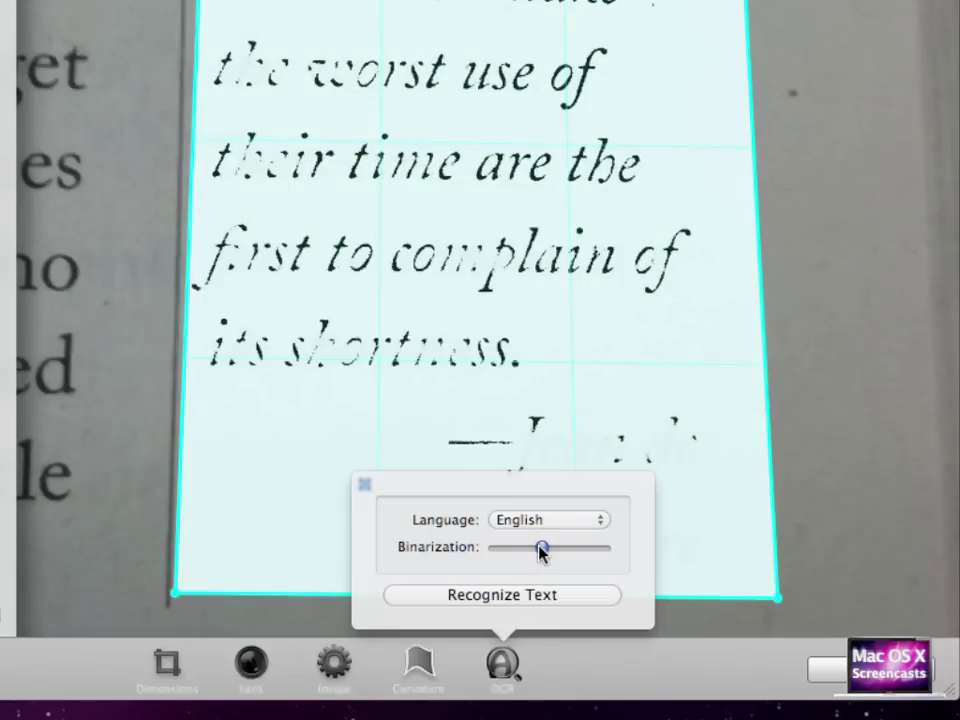
{"action": "left_click_drag", "start_coordinate": [541, 550], "coordinate": [565, 553]}
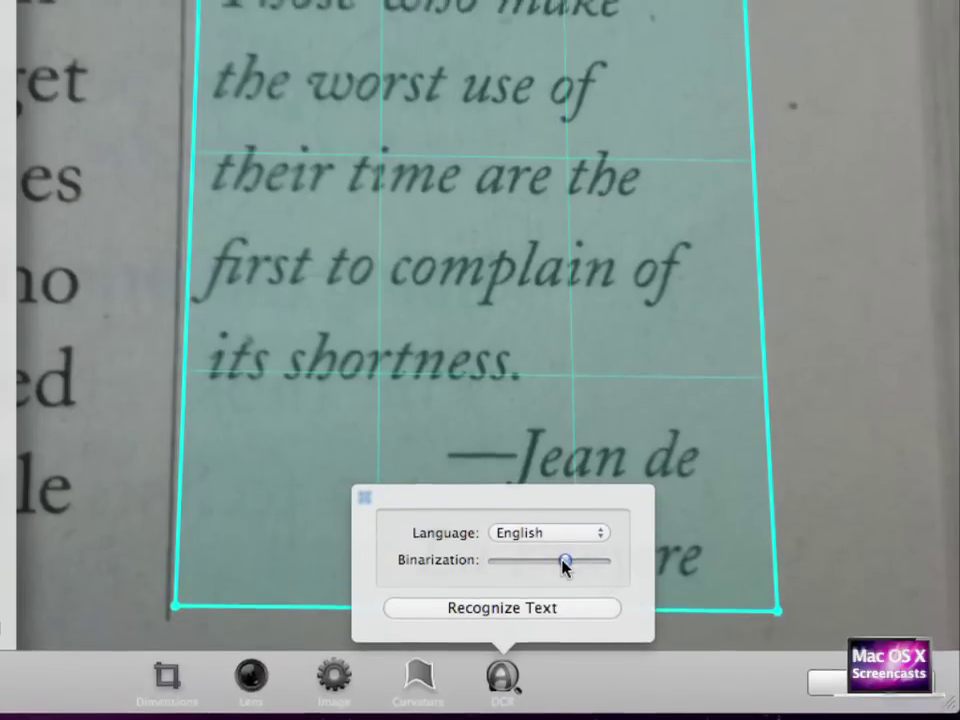
{"action": "left_click", "coordinate": [520, 643]}
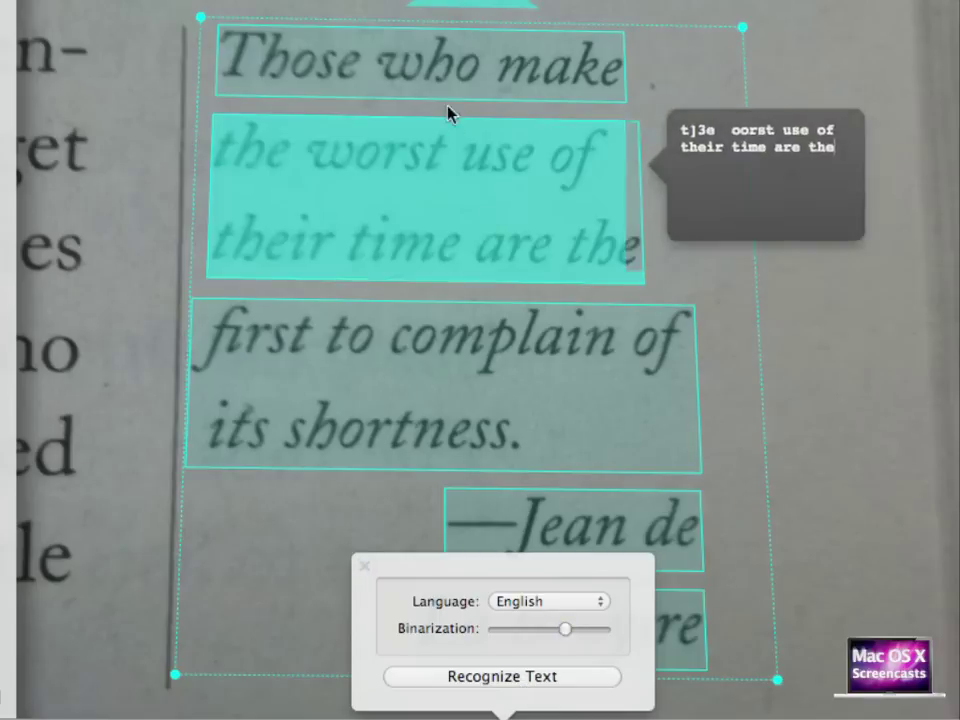
Step: Check the recognized text of the quote's blocks against the photographed words
{"action": "mouse_move", "coordinate": [447, 88]}
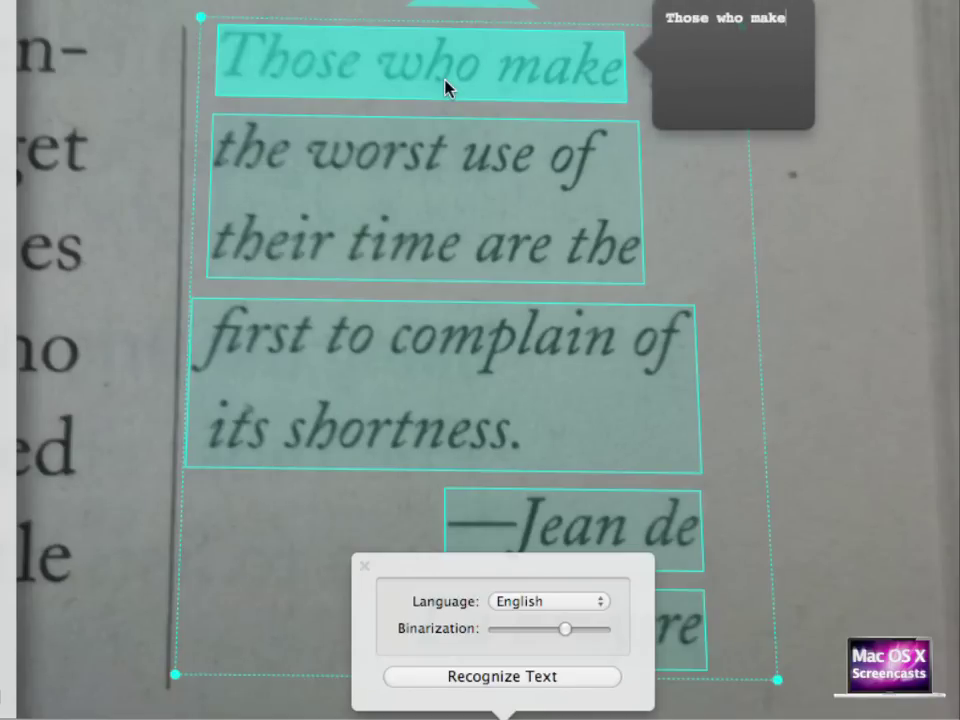
{"action": "mouse_move", "coordinate": [418, 178]}
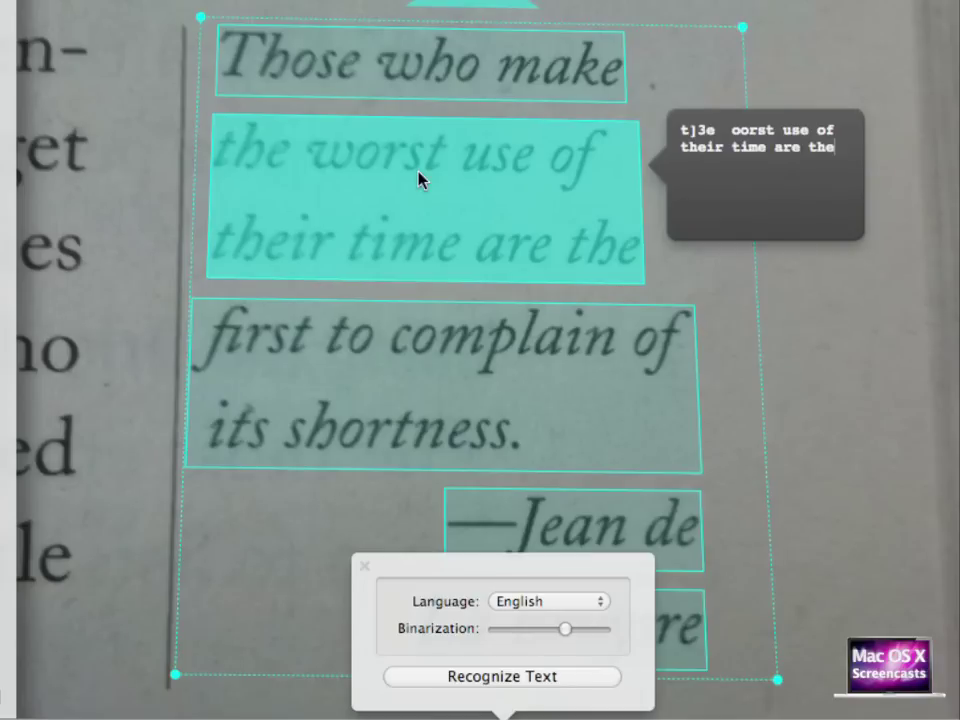
{"action": "mouse_move", "coordinate": [392, 364]}
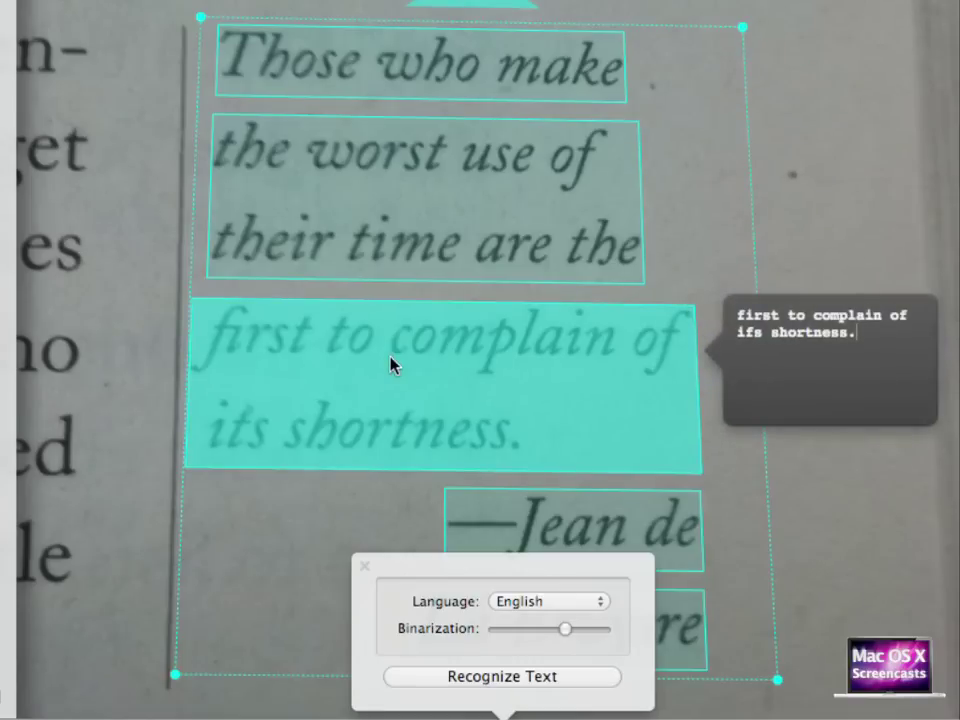
{"action": "mouse_move", "coordinate": [529, 521]}
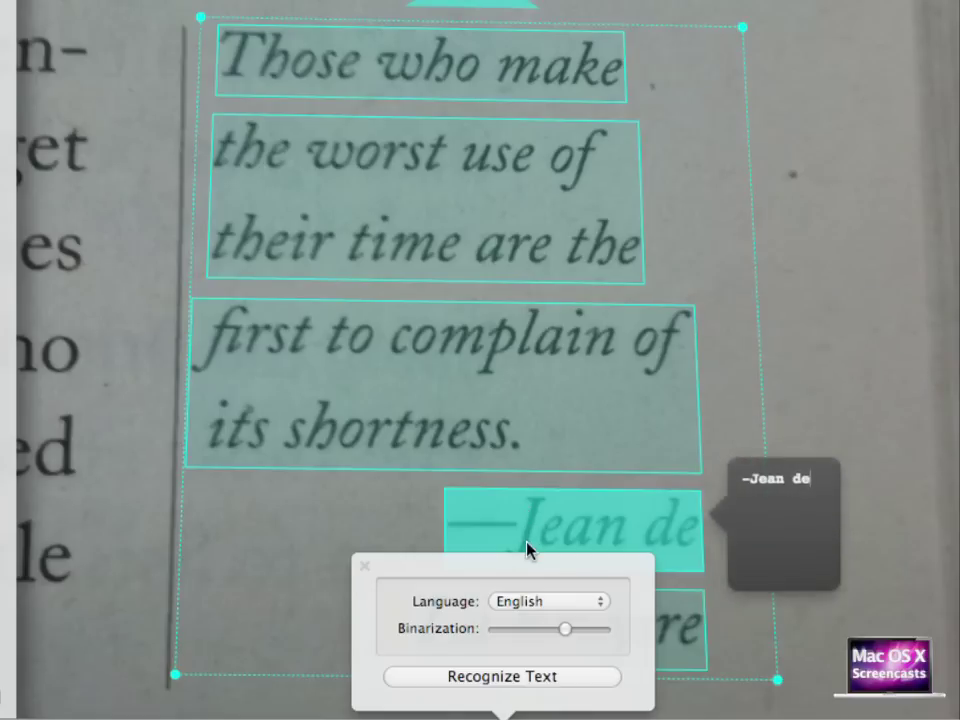
{"action": "mouse_move", "coordinate": [688, 655]}
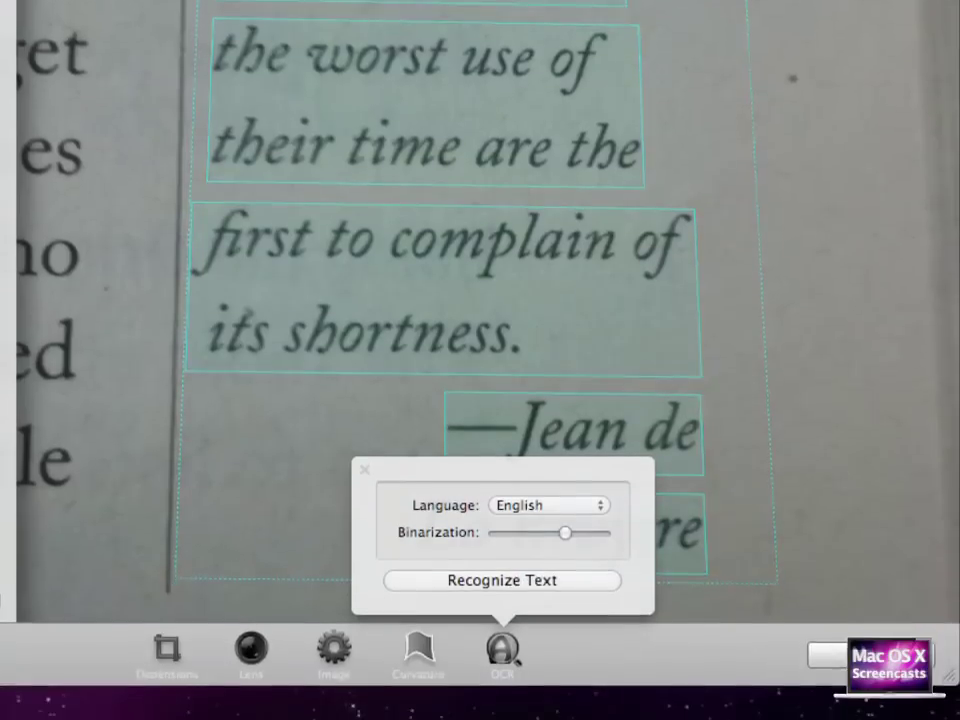
Step: Export the recognized quote as PDF (Text) to the Desktop under IMG_0099-extracted.pdf and return to the desktop
{"action": "left_click", "coordinate": [870, 645]}
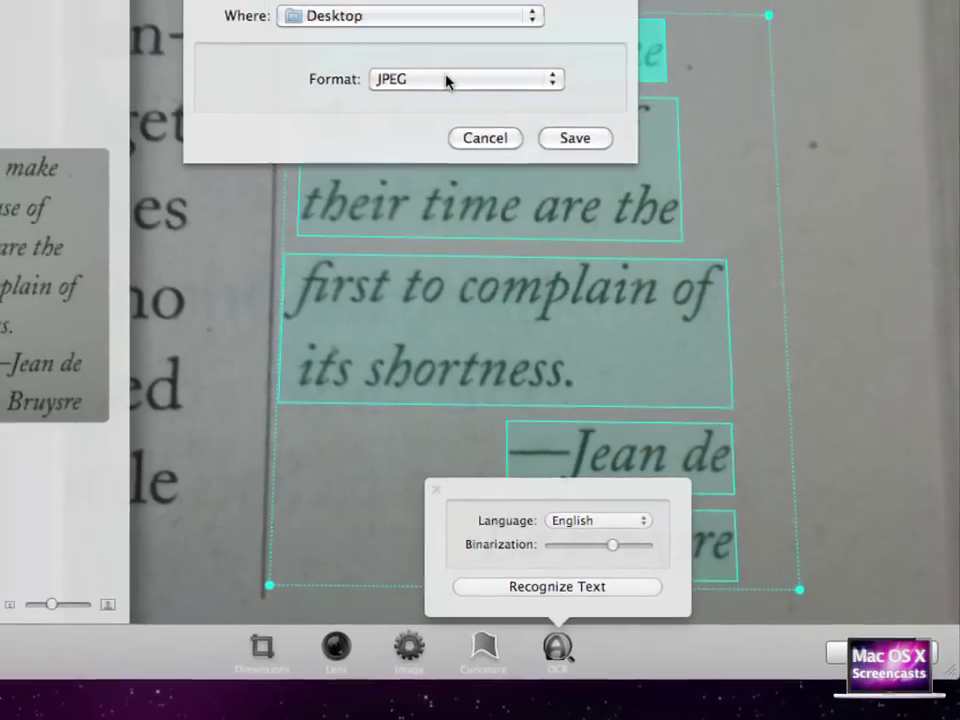
{"action": "left_click", "coordinate": [381, 5]}
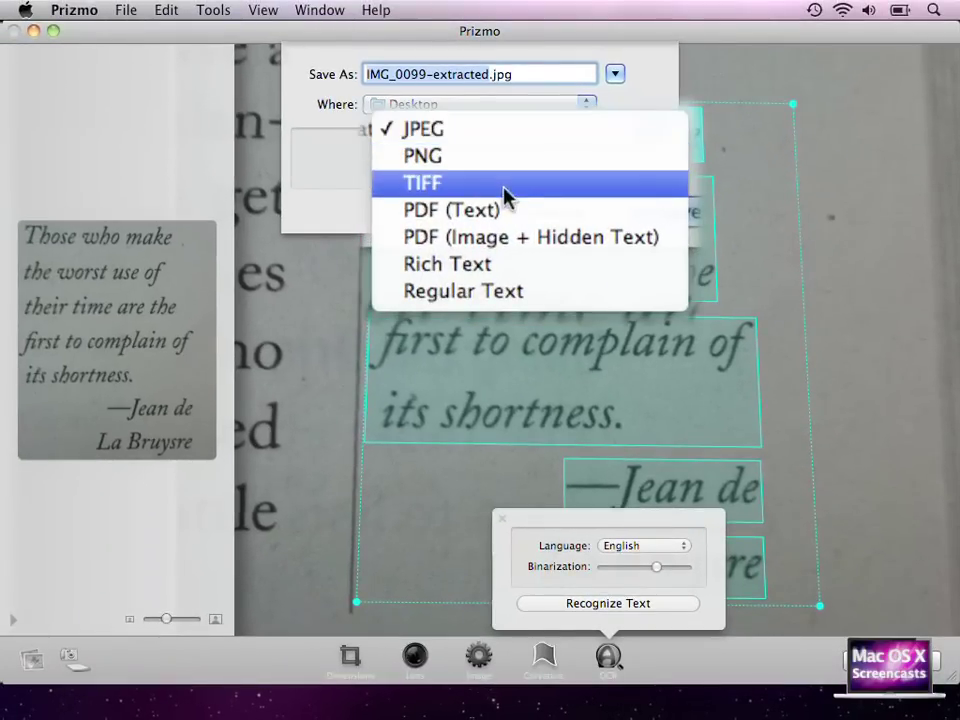
{"action": "left_click", "coordinate": [548, 211]}
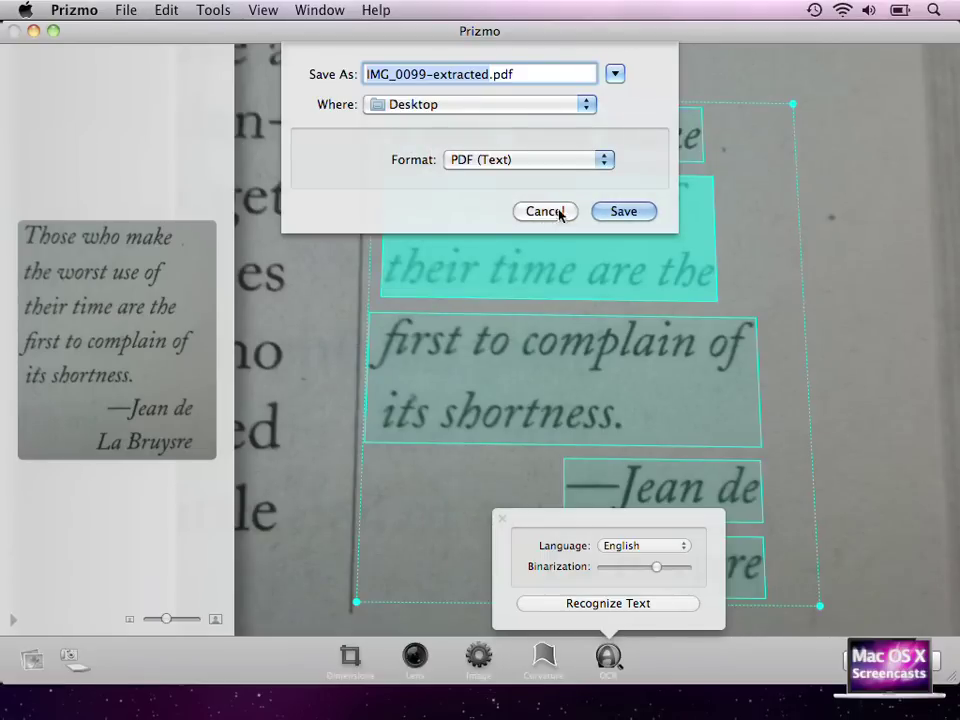
{"action": "left_click", "coordinate": [621, 211]}
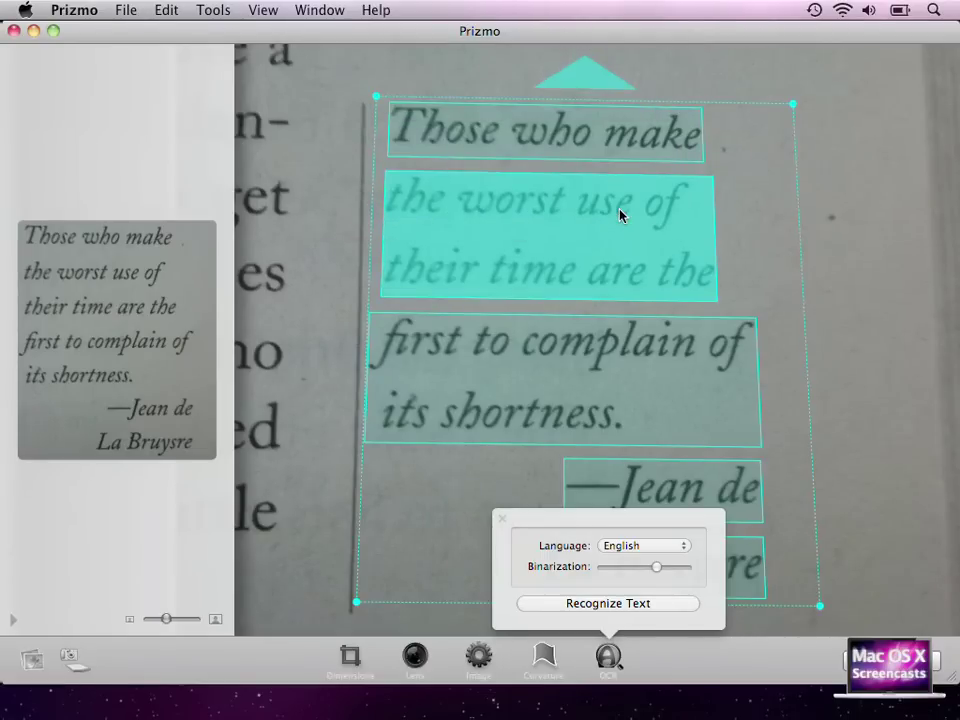
{"action": "key", "text": "super+q"}
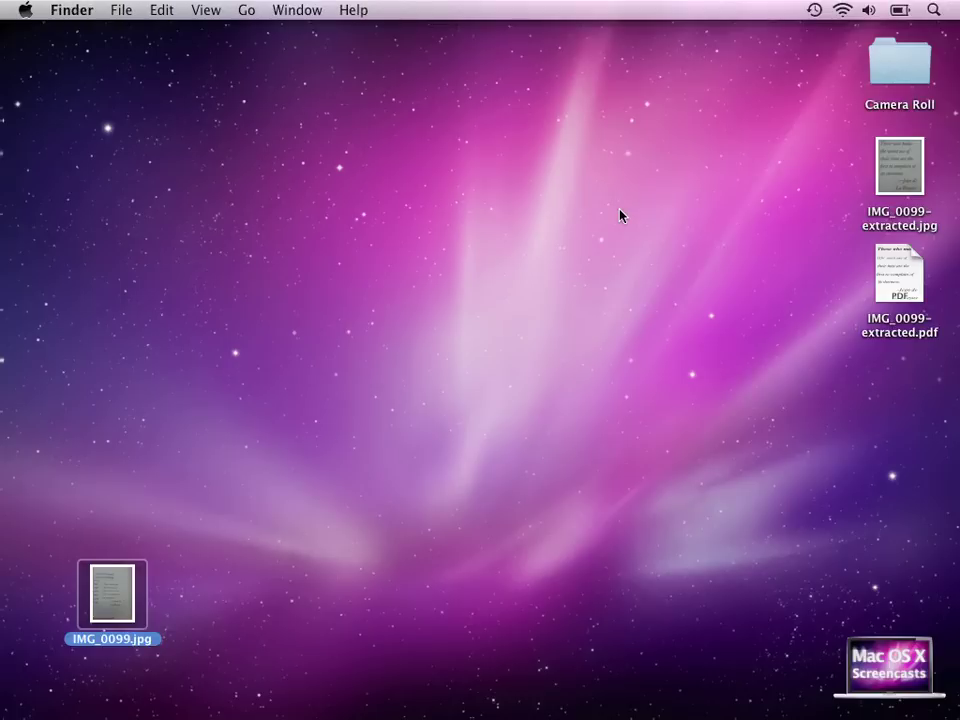
Step: View the exported text PDF and test selecting words in its lines, then return to Prizmo
{"action": "left_click", "coordinate": [910, 290]}
{"action": "key", "text": "space"}
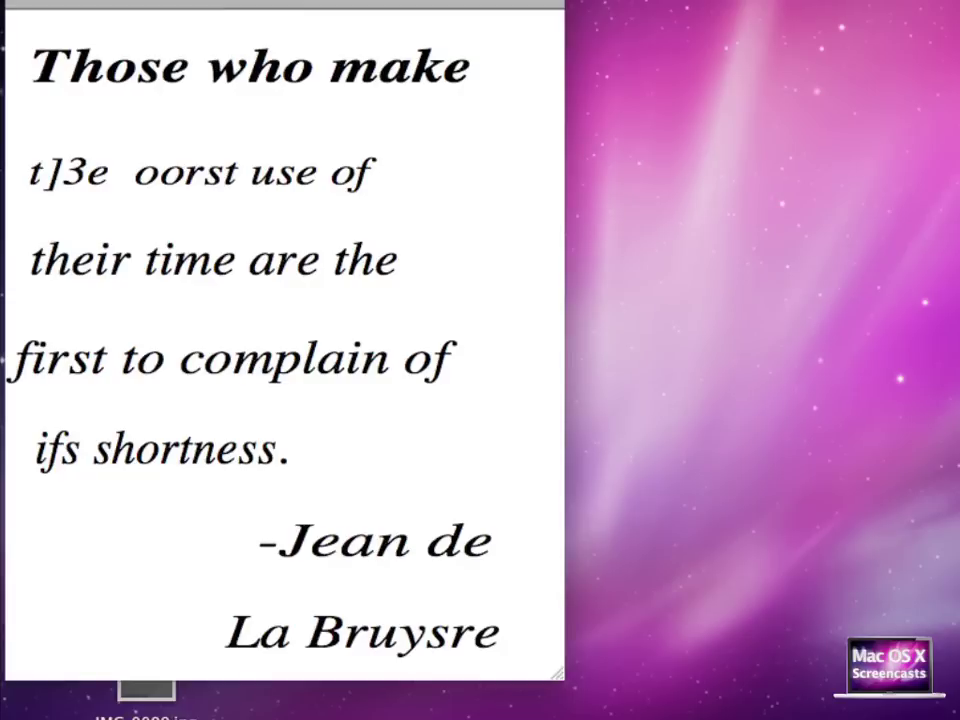
{"action": "left_click_drag", "start_coordinate": [252, 66], "coordinate": [477, 66]}
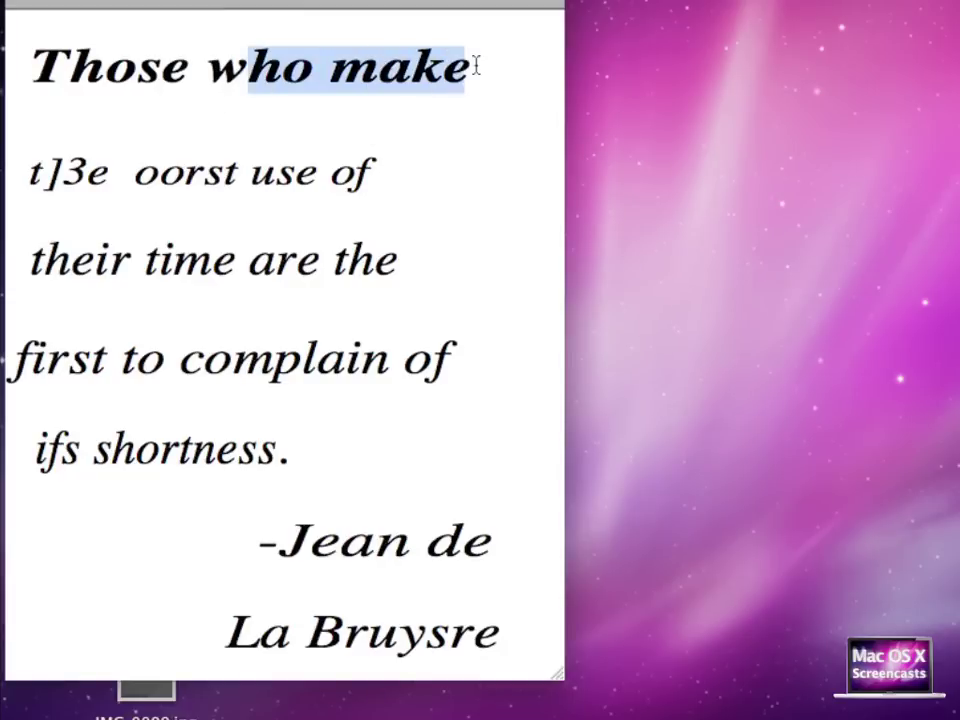
{"action": "double_click", "coordinate": [334, 168]}
{"action": "left_click", "coordinate": [328, 162]}
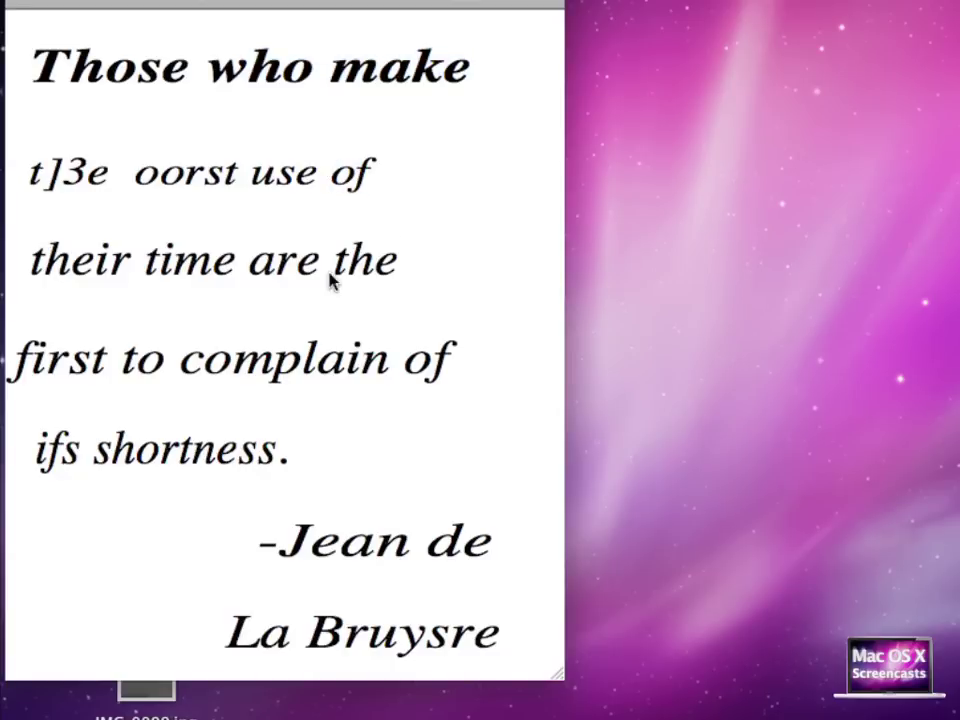
{"action": "double_click", "coordinate": [327, 537]}
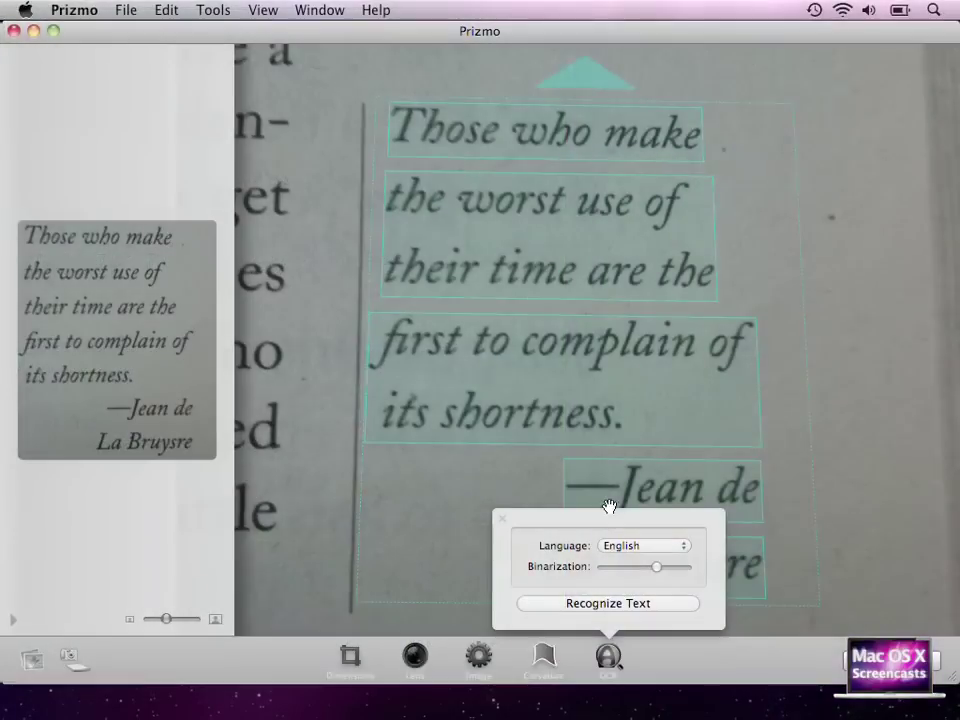
Step: Export the quote as PDF (Image + Hidden Text), replacing IMG_0099-extracted.pdf on the Desktop, and hide Prizmo
{"action": "key", "text": "super+e"}
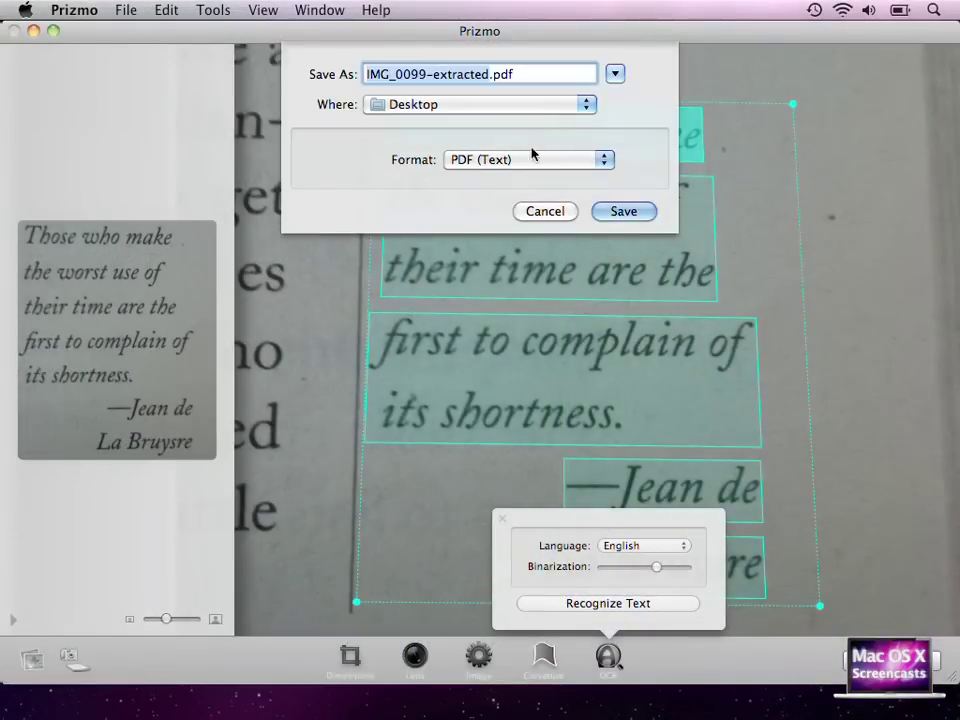
{"action": "left_click", "coordinate": [531, 157]}
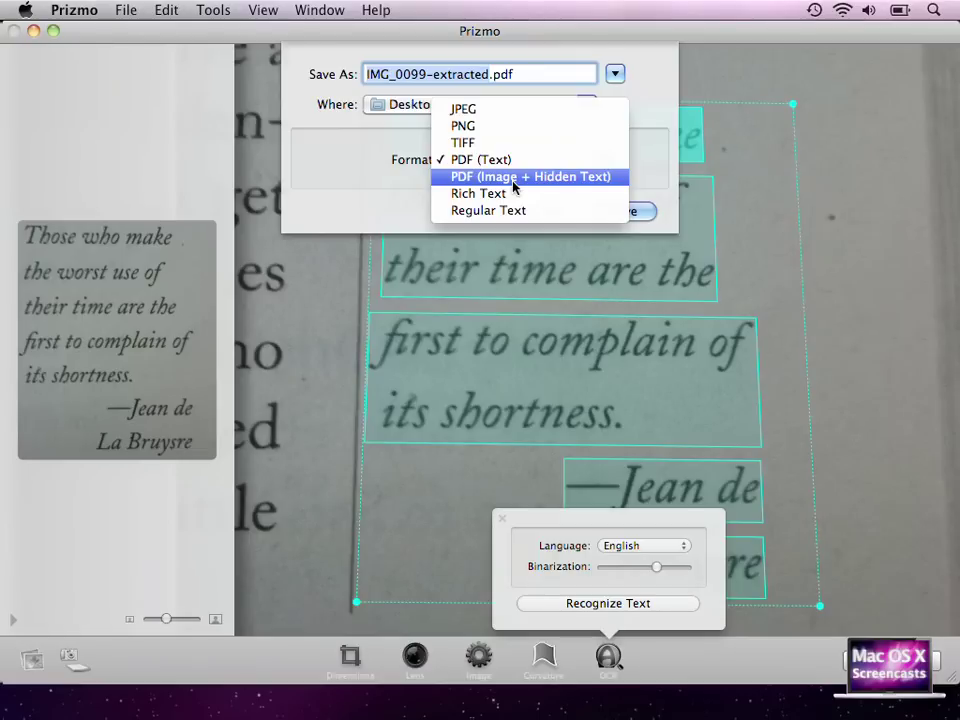
{"action": "left_click", "coordinate": [513, 180]}
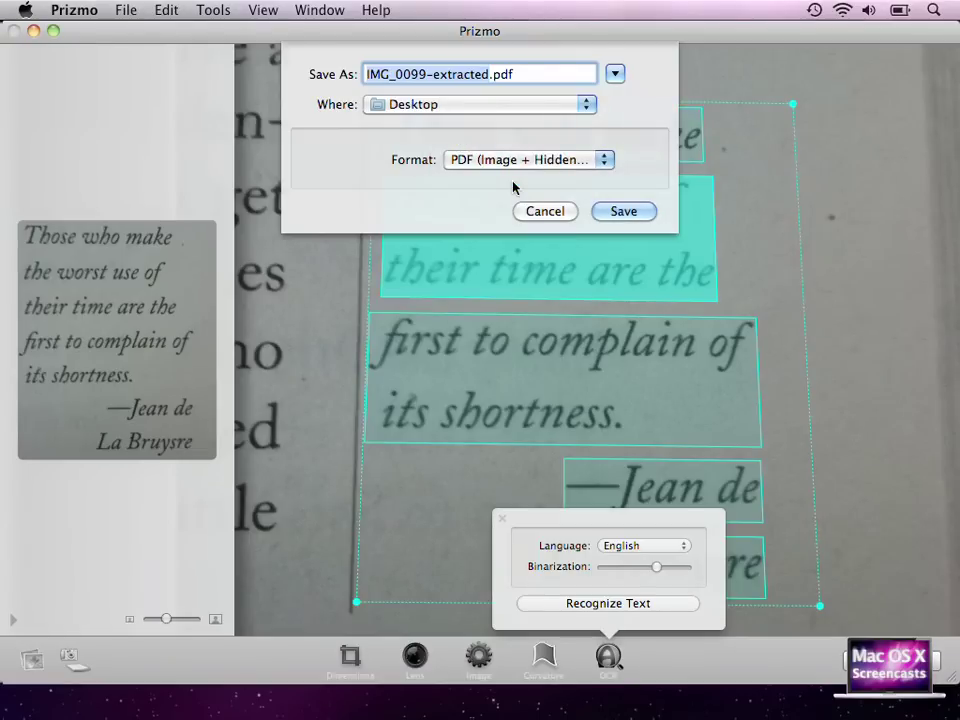
{"action": "left_click", "coordinate": [618, 211]}
{"action": "left_click", "coordinate": [615, 155]}
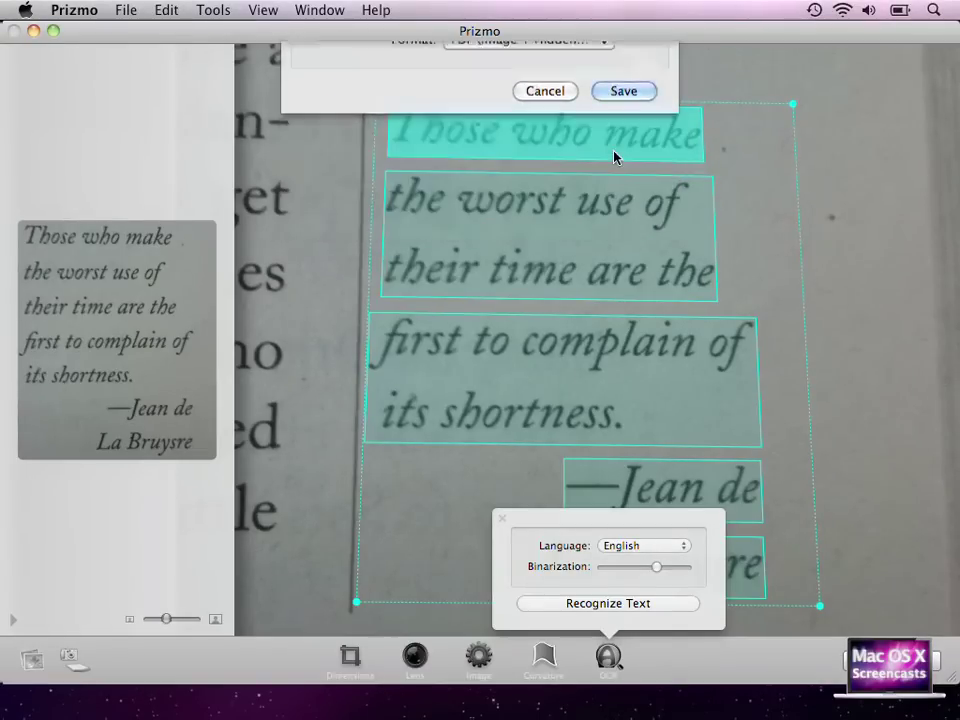
{"action": "key", "text": "super+h"}
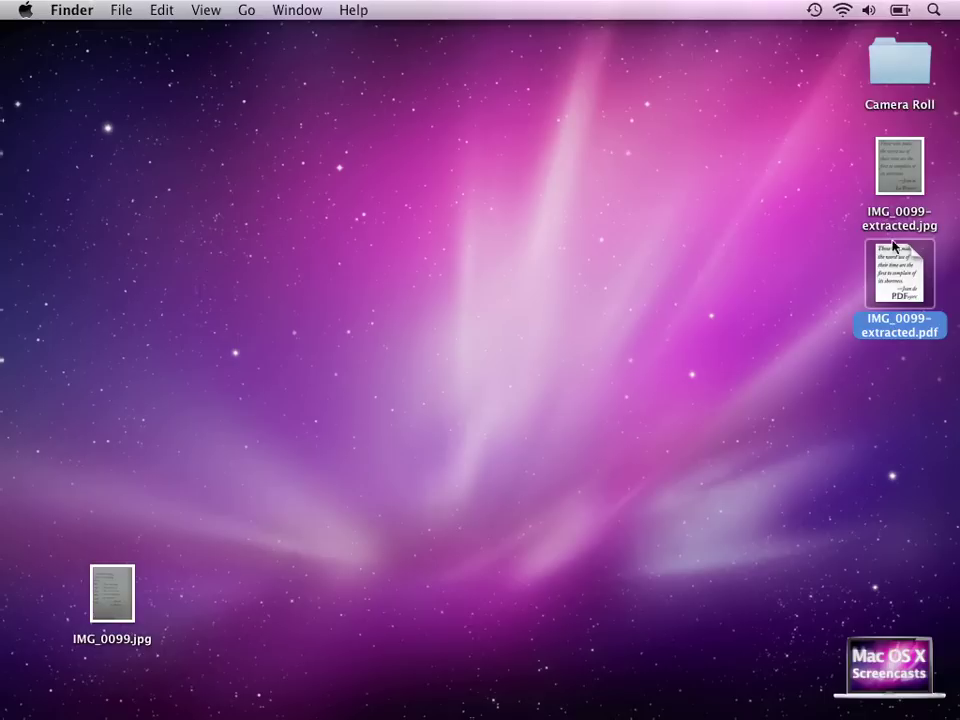
Step: Open IMG_0099-extracted.pdf and copy the line "Those who make" from its hidden text
{"action": "double_click", "coordinate": [898, 274]}
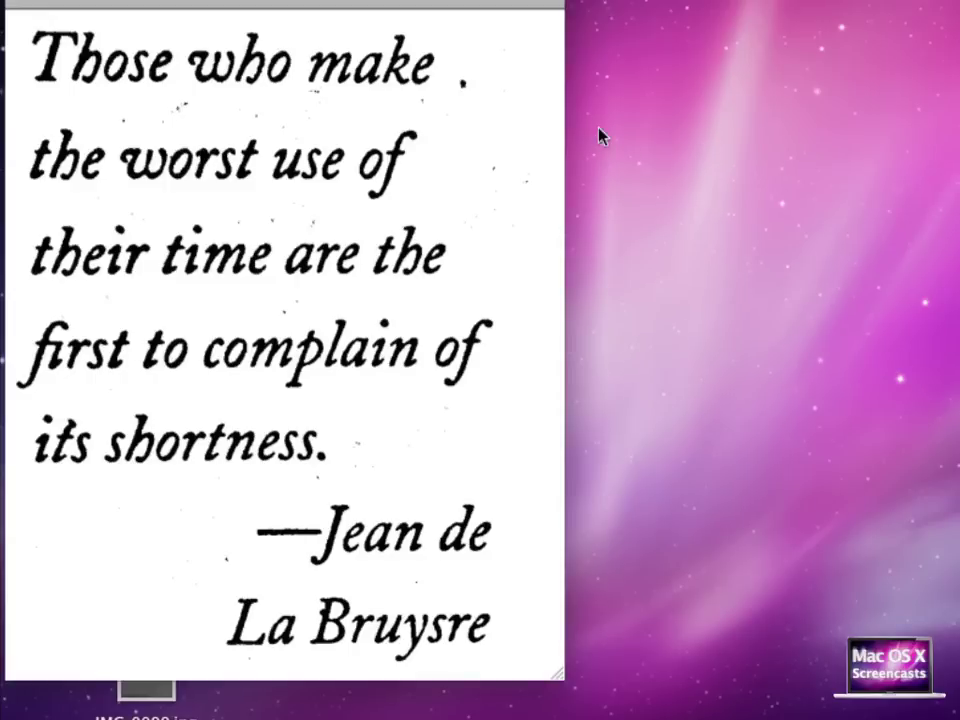
{"action": "left_click_drag", "start_coordinate": [450, 58], "coordinate": [32, 85]}
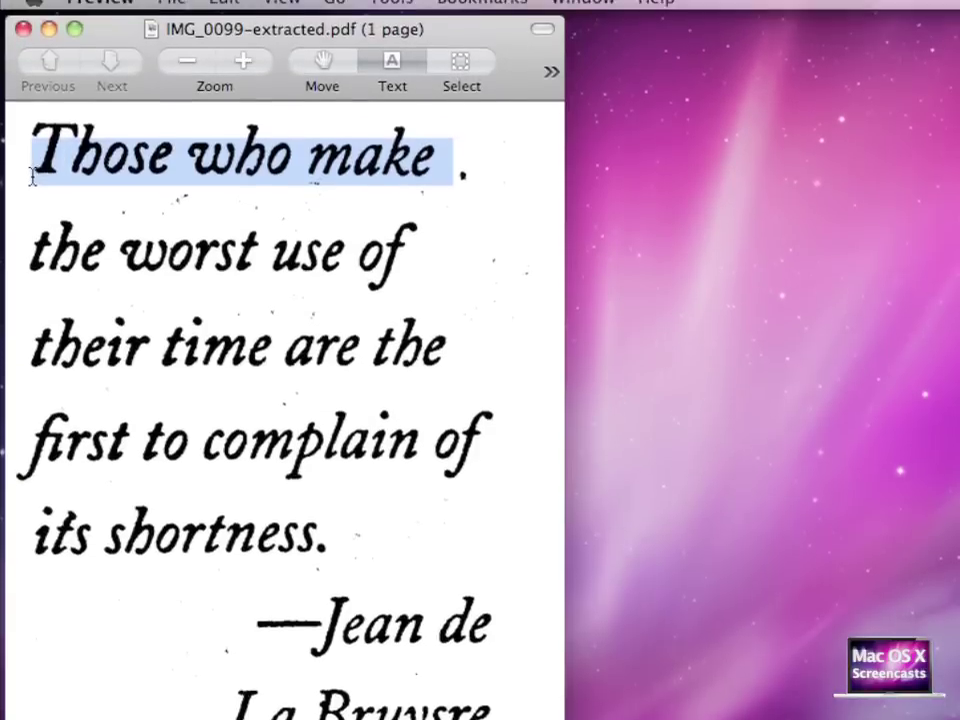
{"action": "left_click", "coordinate": [228, 10]}
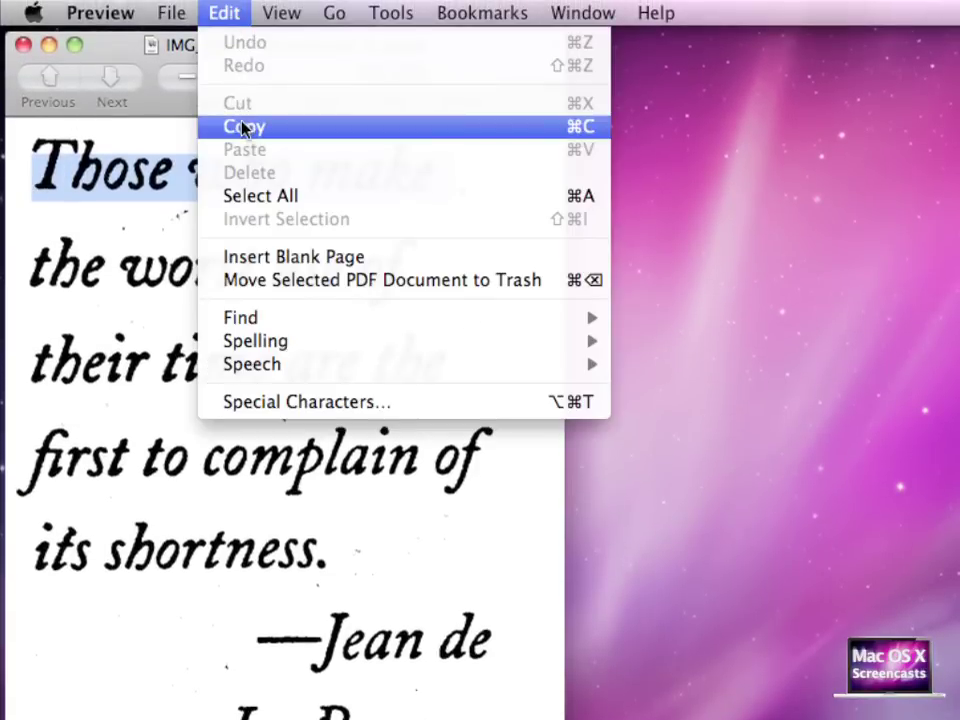
{"action": "left_click", "coordinate": [243, 127]}
Step: Switch to TextEdit and paste the copied line into a document
{"action": "key", "text": "super+space"}
{"action": "type", "text": "textedit"}
{"action": "key", "text": "Return"}
{"action": "key", "text": "super+v"}
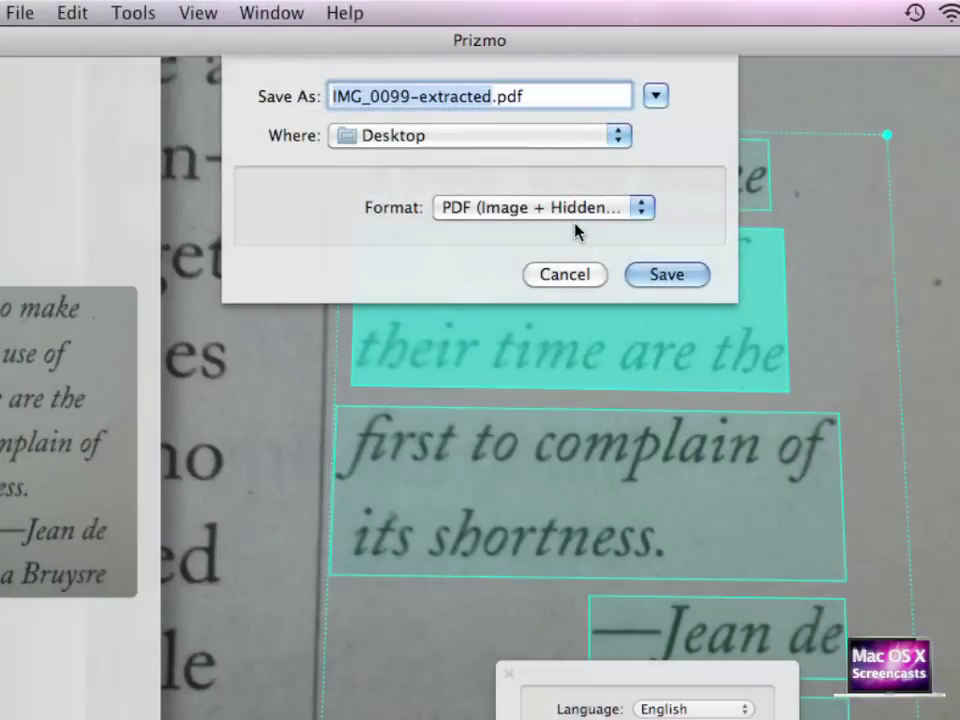
Step: In Prizmo's export settings, set the format to Rich Text and reopen the format choices
{"action": "left_click", "coordinate": [574, 220]}
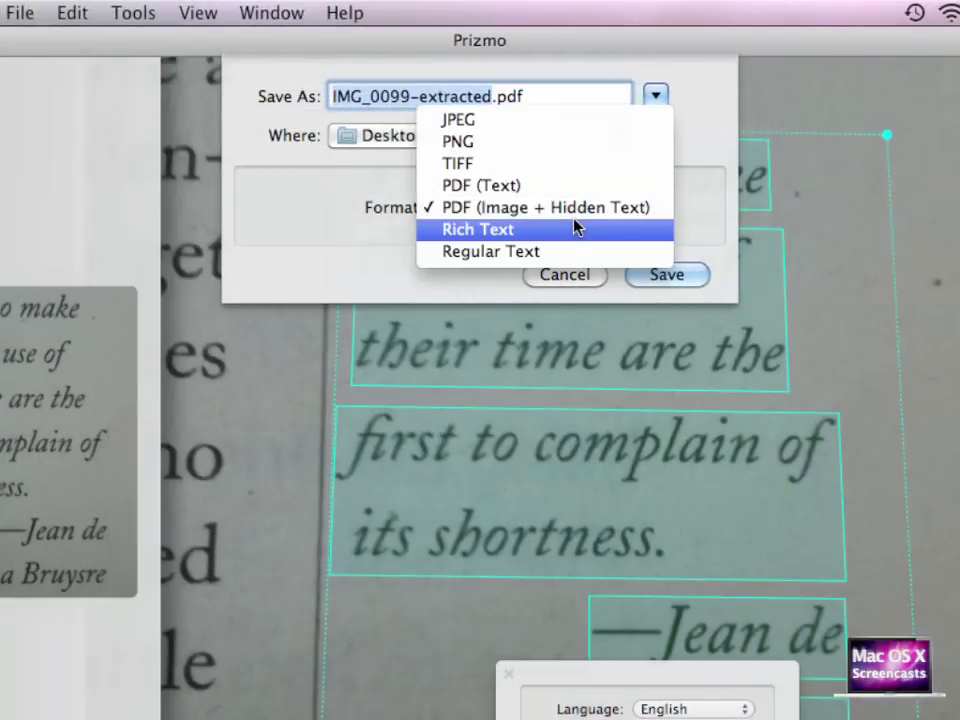
{"action": "left_click", "coordinate": [492, 233]}
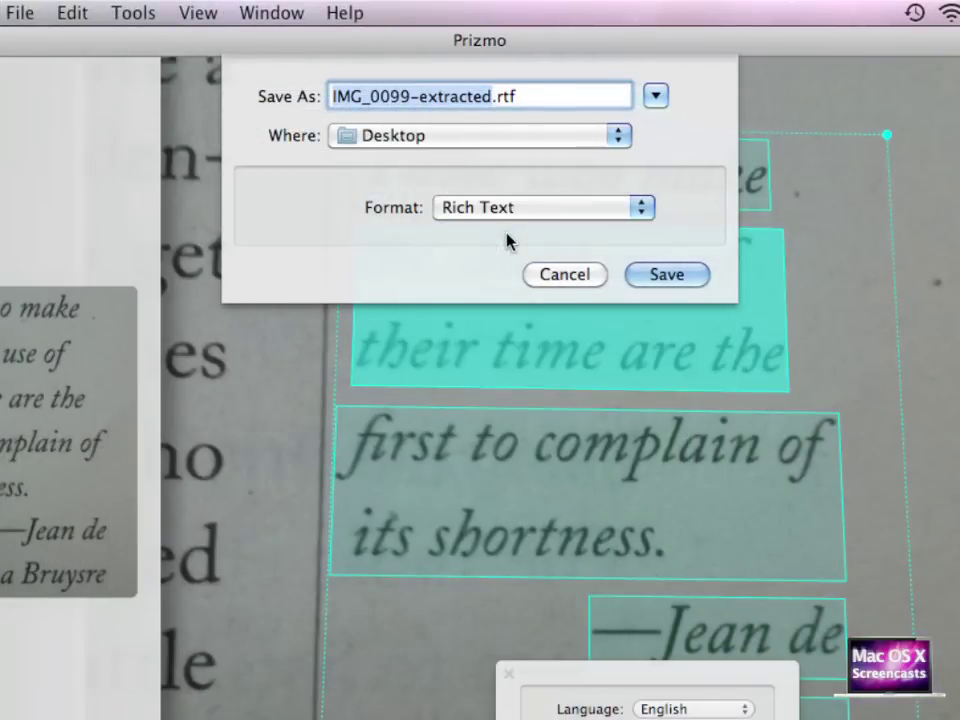
{"action": "left_click", "coordinate": [522, 225]}
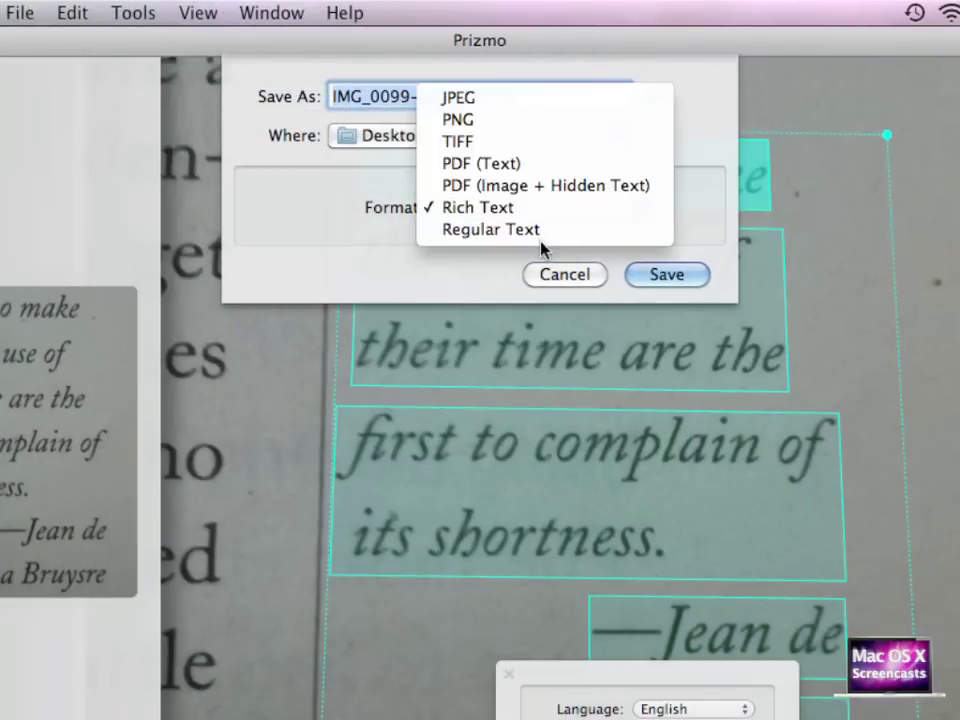